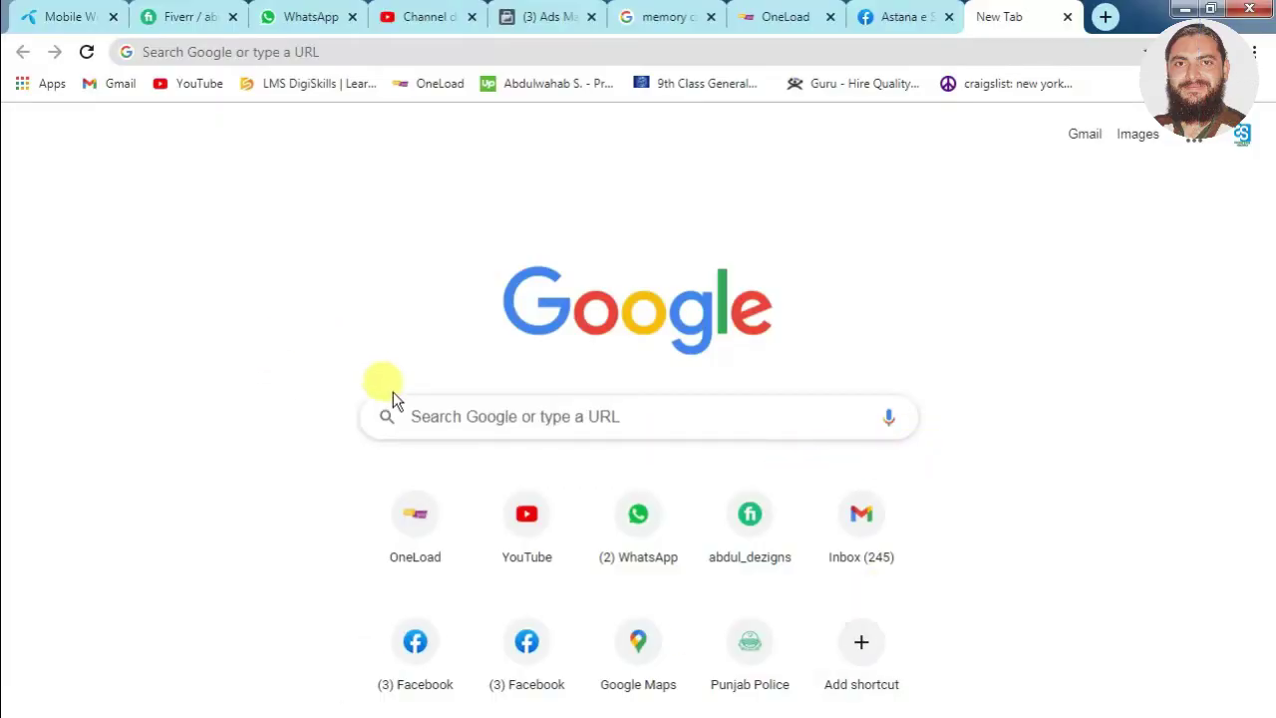
Step: Search Google Images for "motor cykle"
left_click(445, 417)
type("mo")
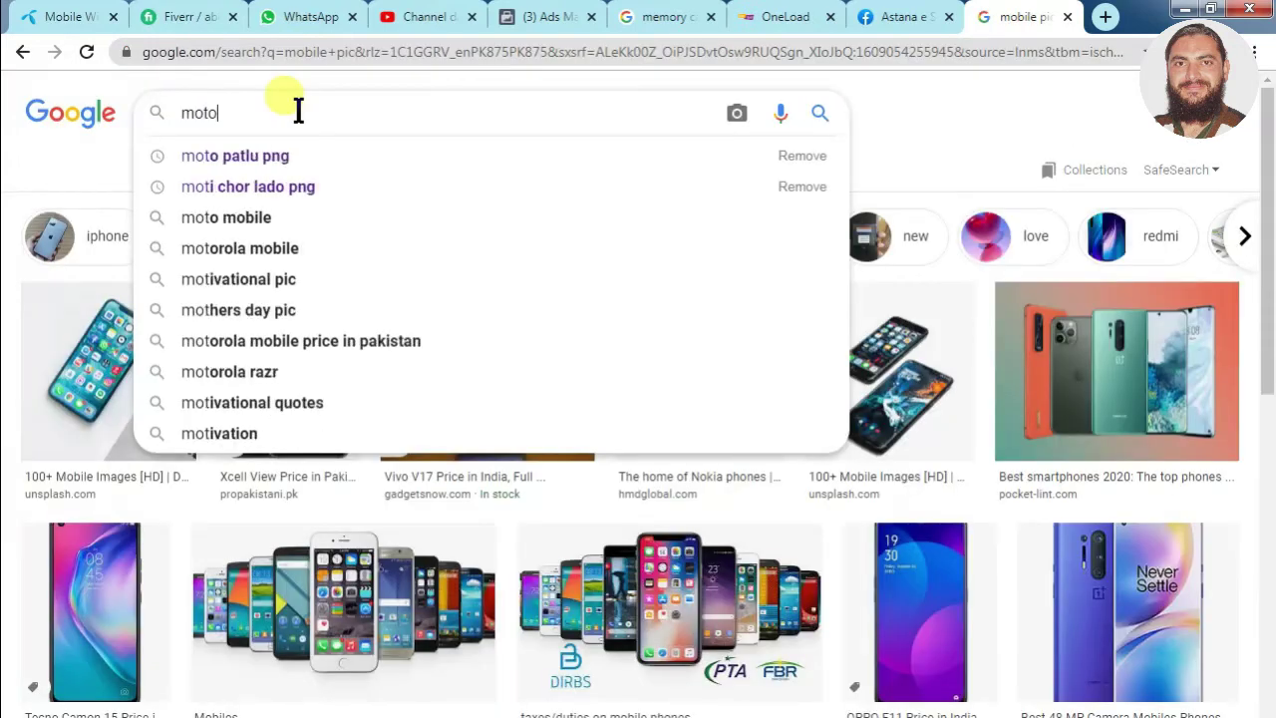
type("or cykle")
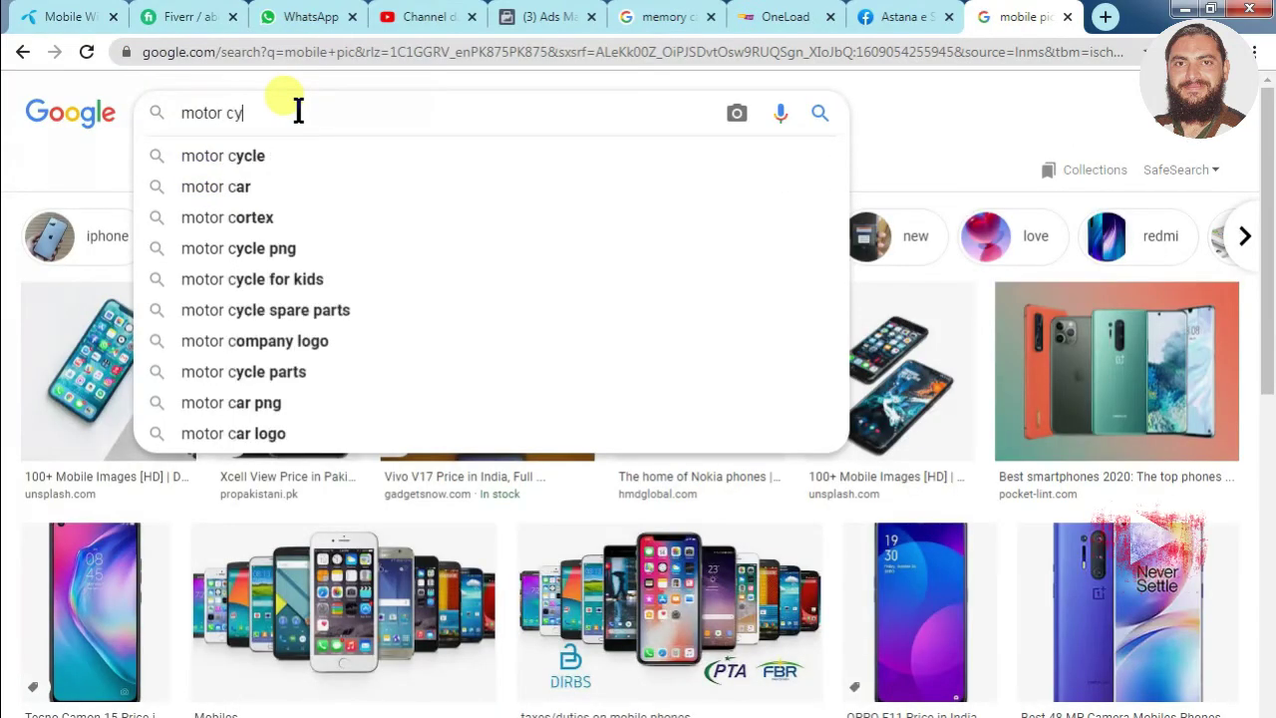
key("Return")
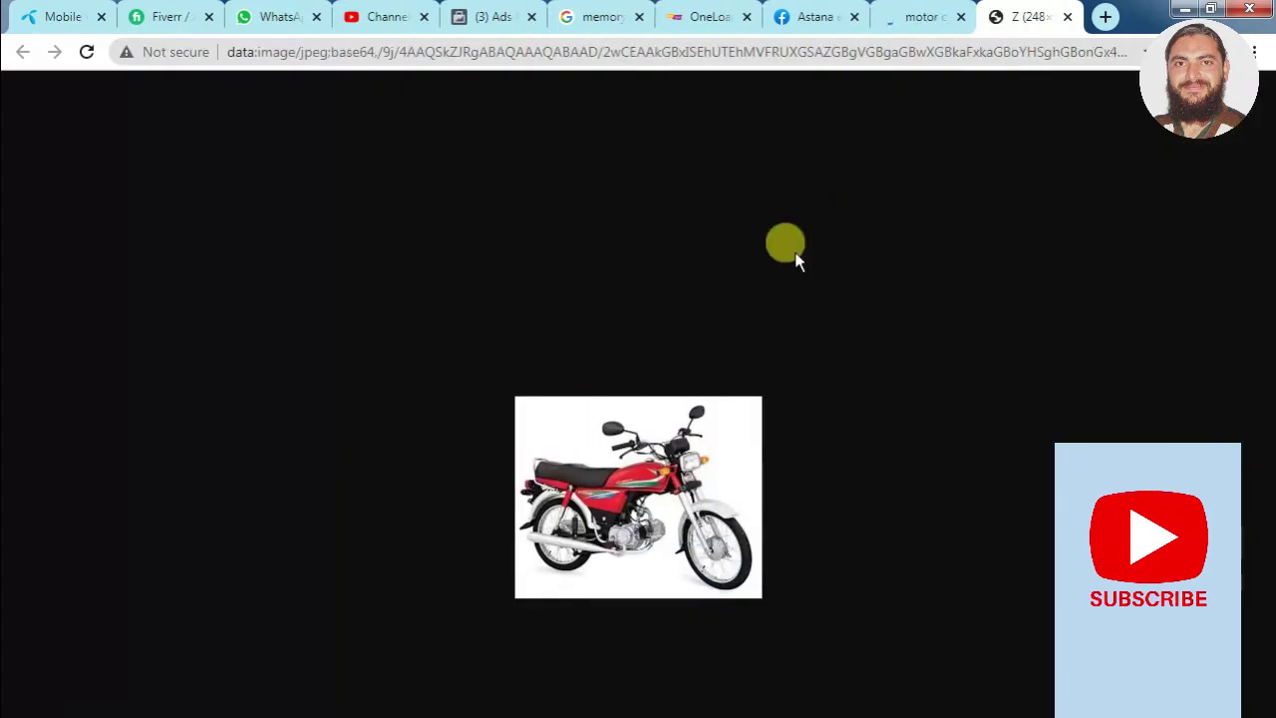
Step: Save the small red motorcycle image from its own tab and zoom in and out of the saved copy to check its sharpness
right_click(642, 433)
left_click(721, 481)
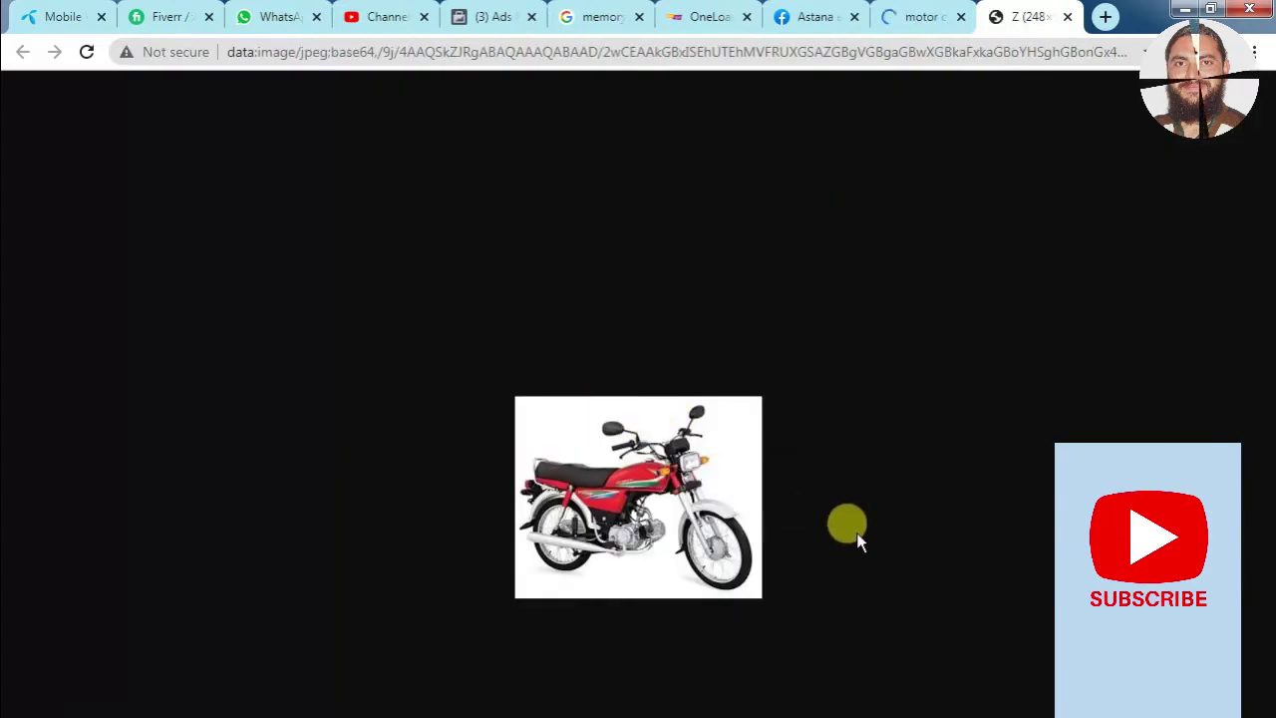
key("Return")
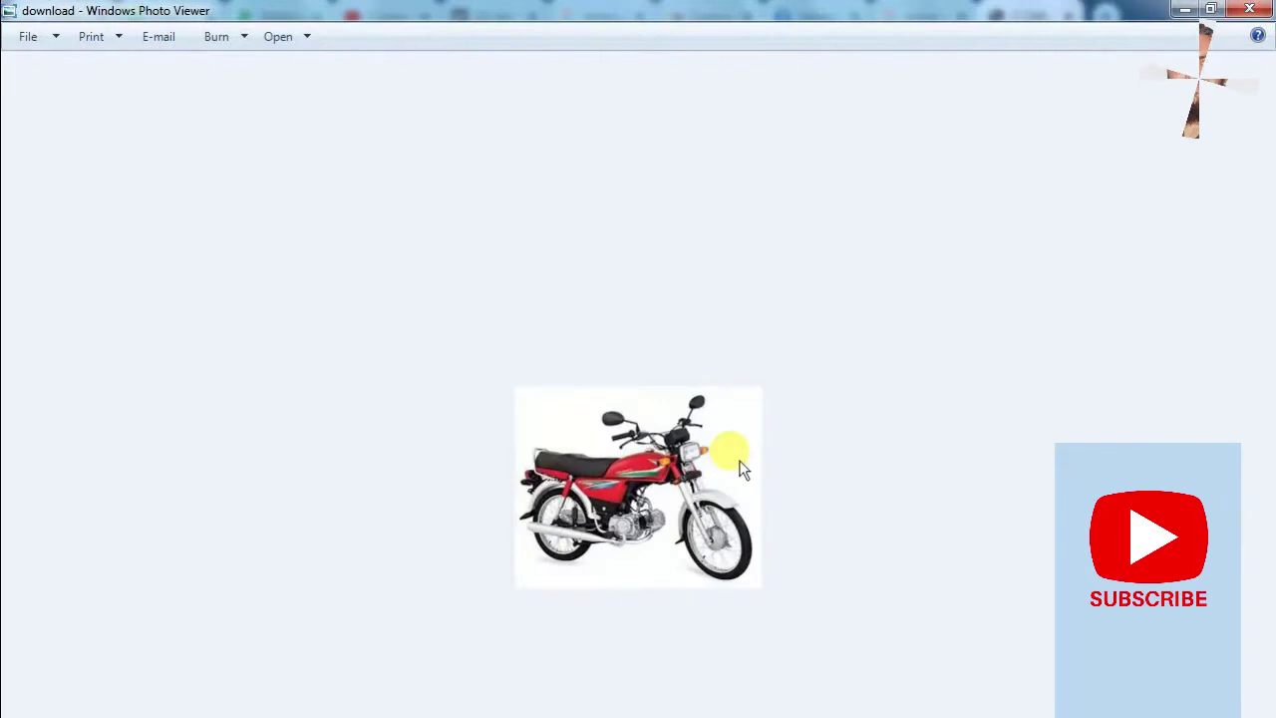
scroll(738, 450, "up", 10)
scroll(743, 448, "down", 10)
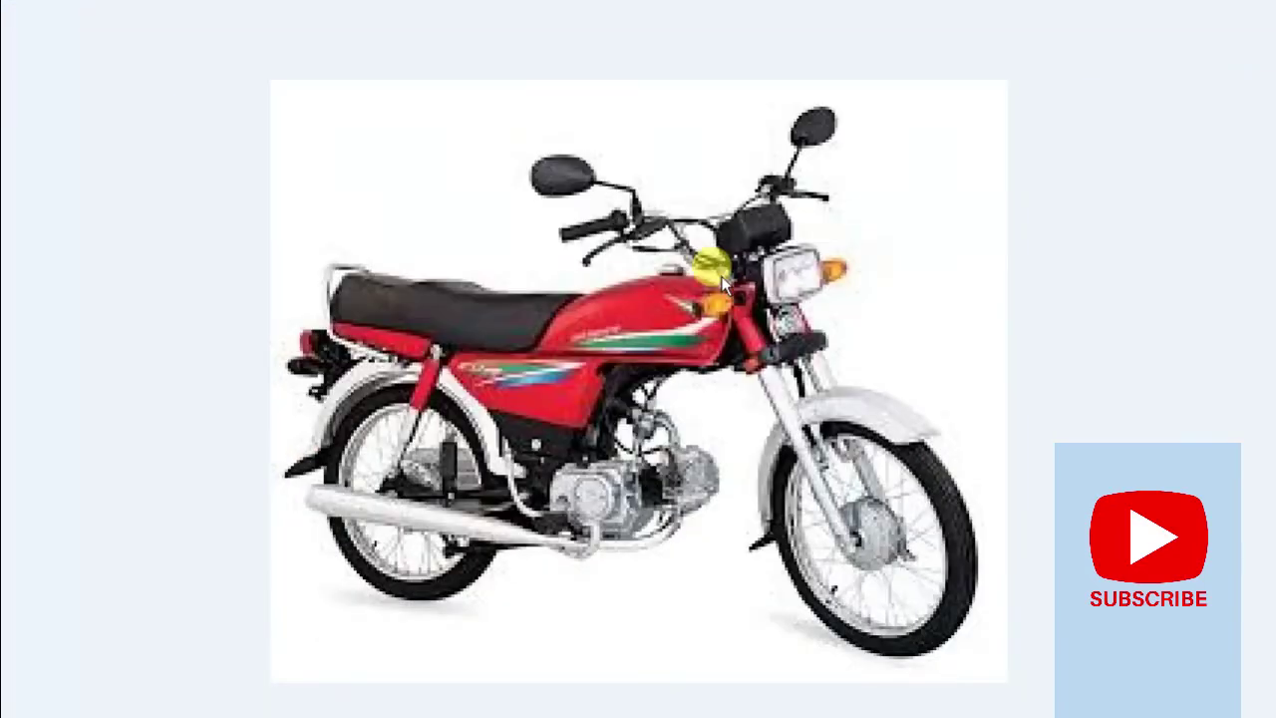
scroll(738, 347, "up", 3)
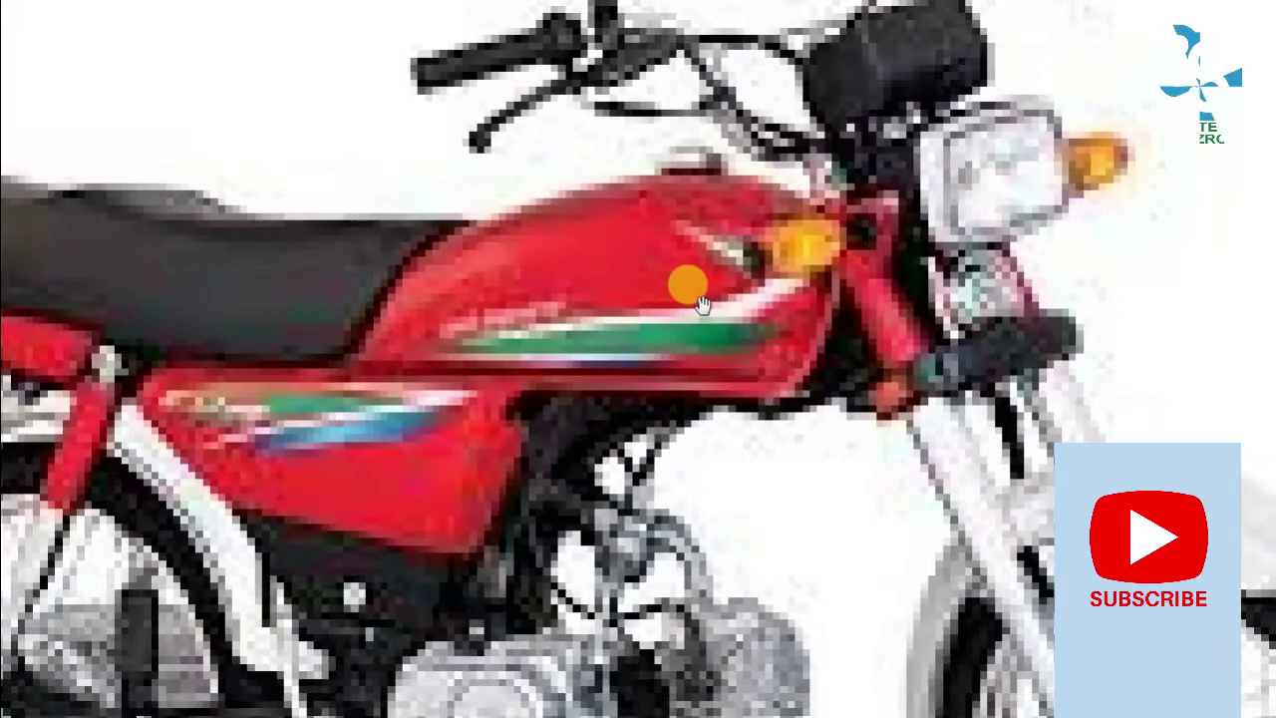
scroll(718, 299, "down", 5)
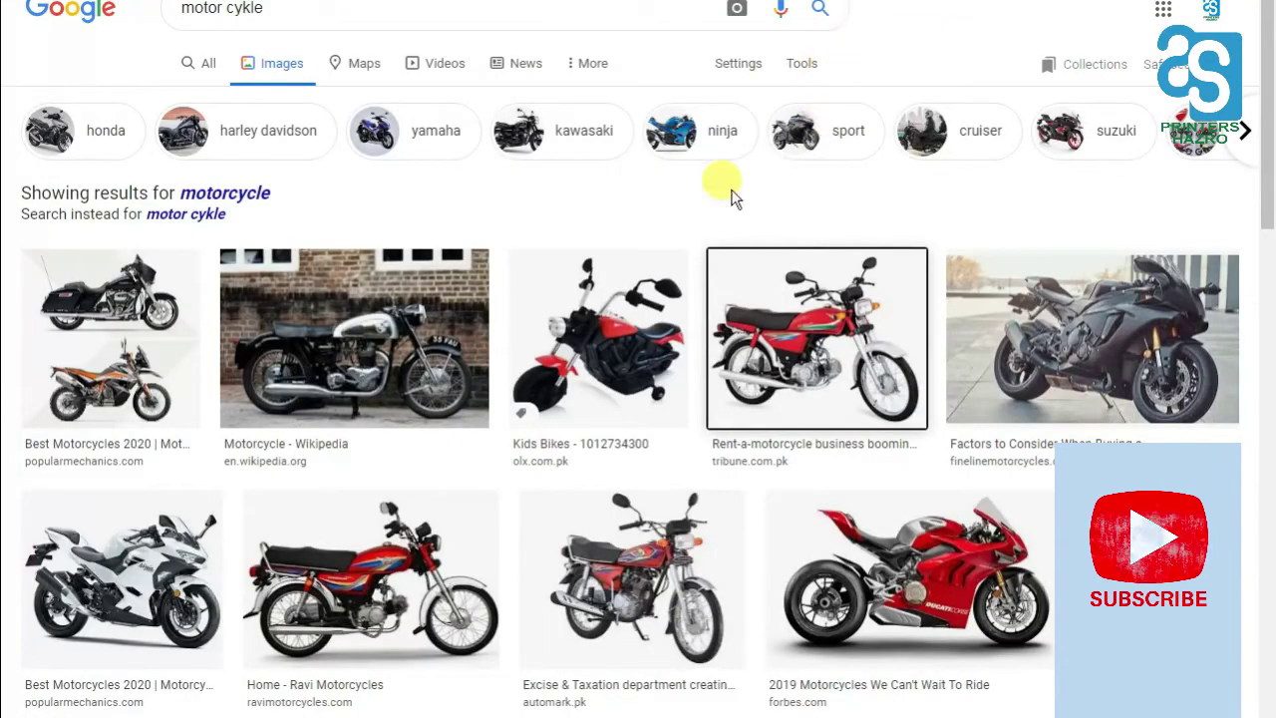
Step: Filter the motorcycle image results to show only Large images
left_click(299, 10)
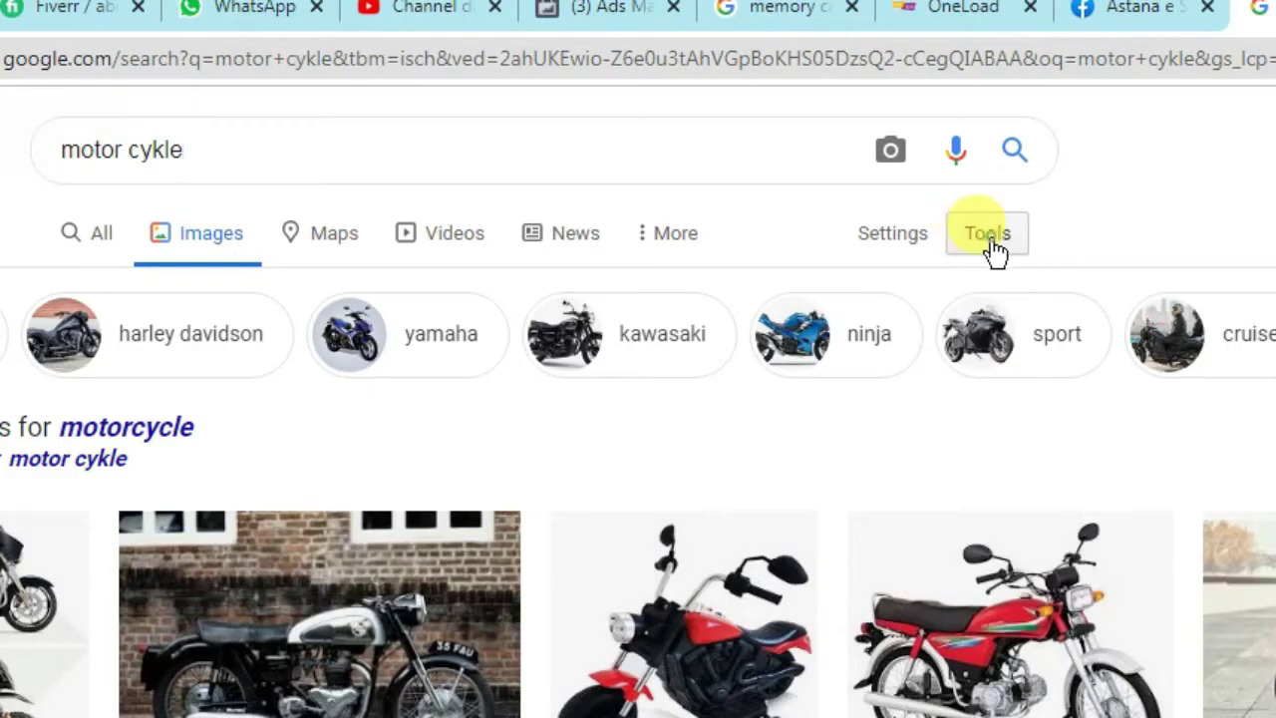
left_click(989, 239)
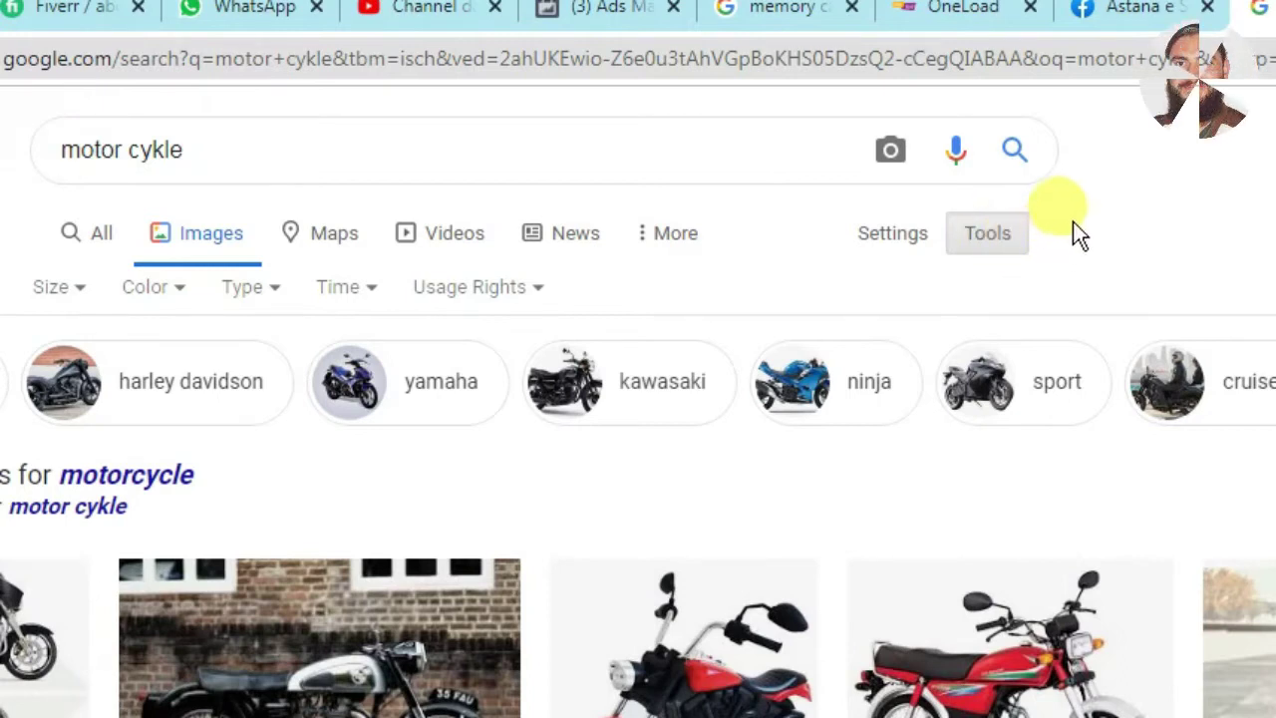
left_click(93, 299)
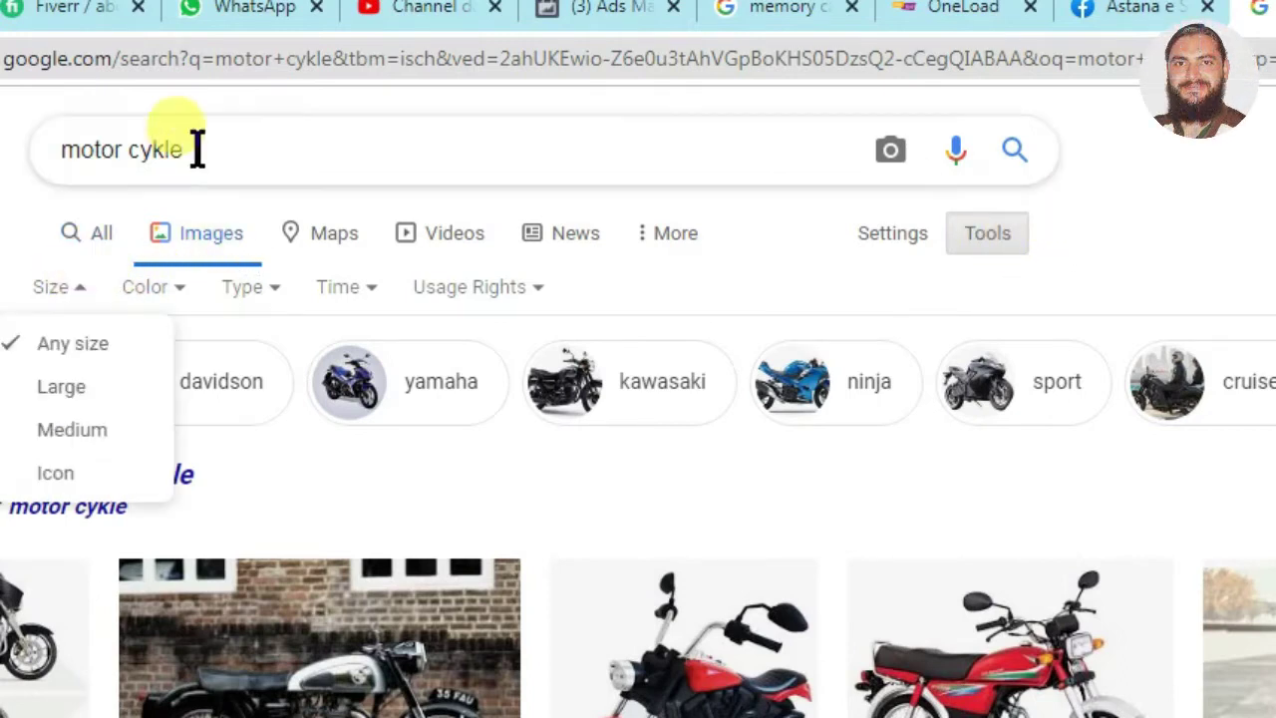
left_click(239, 140)
left_click(35, 147)
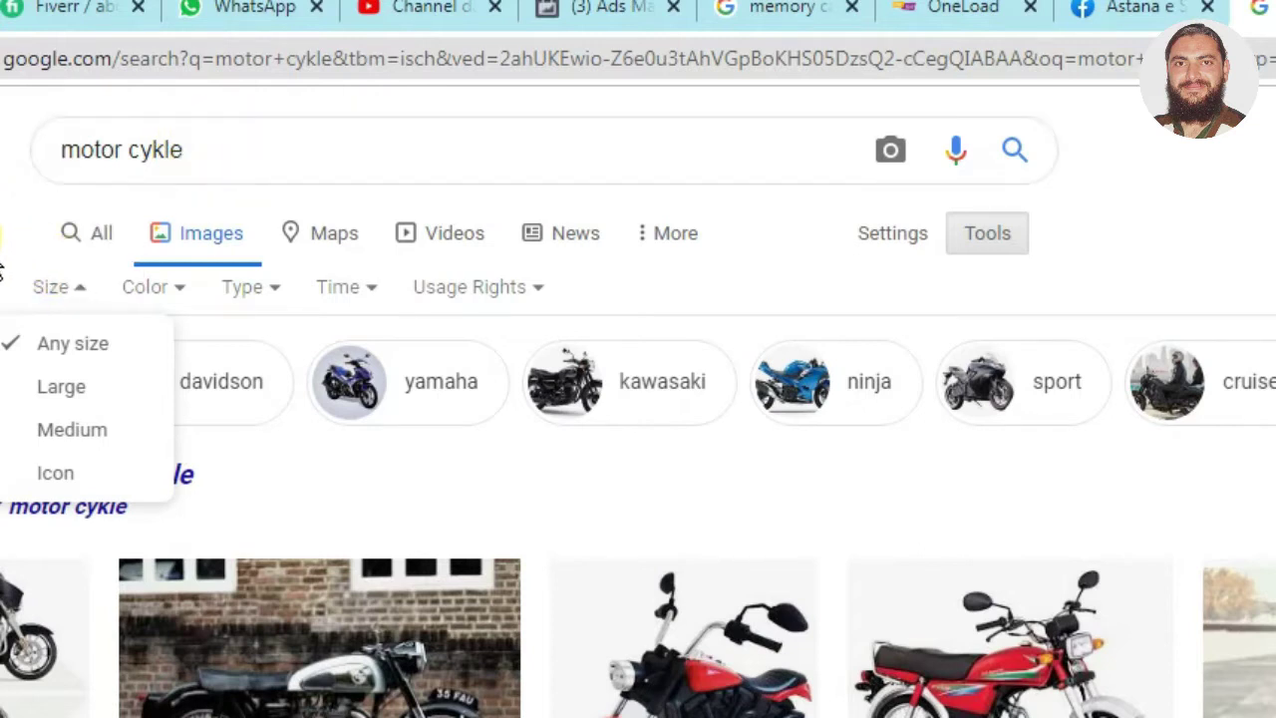
left_click(61, 389)
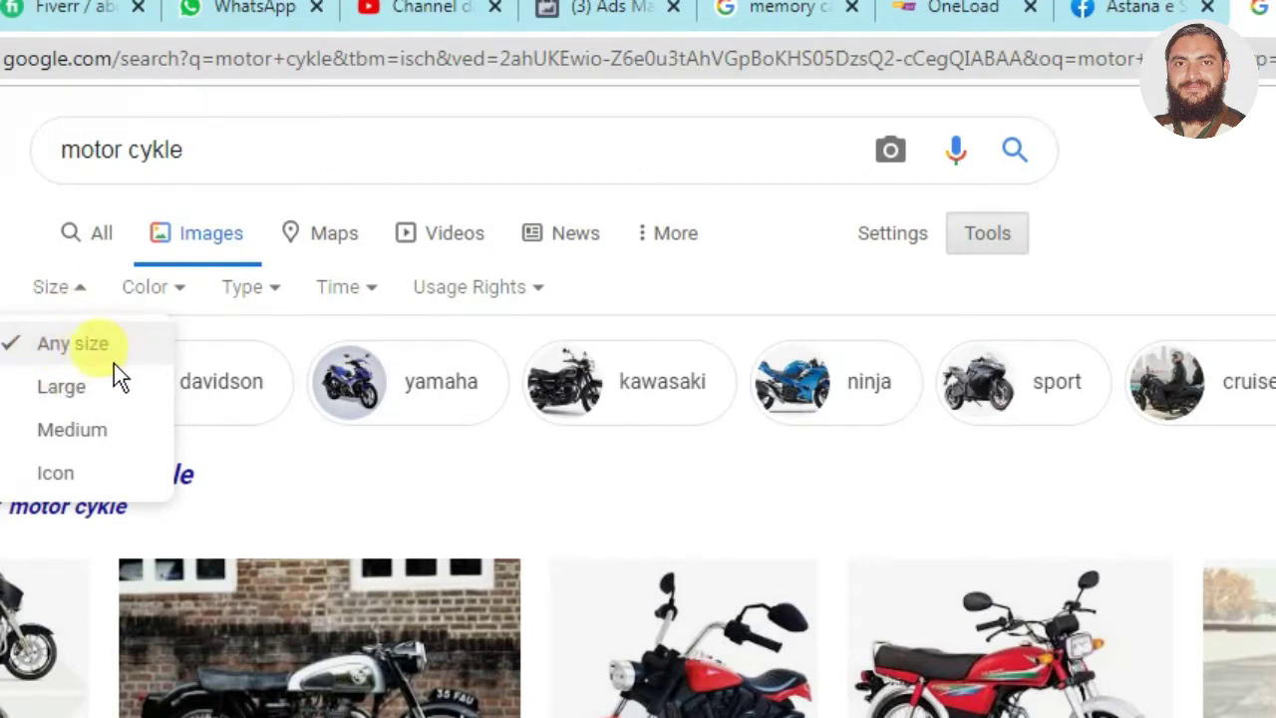
left_click(72, 407)
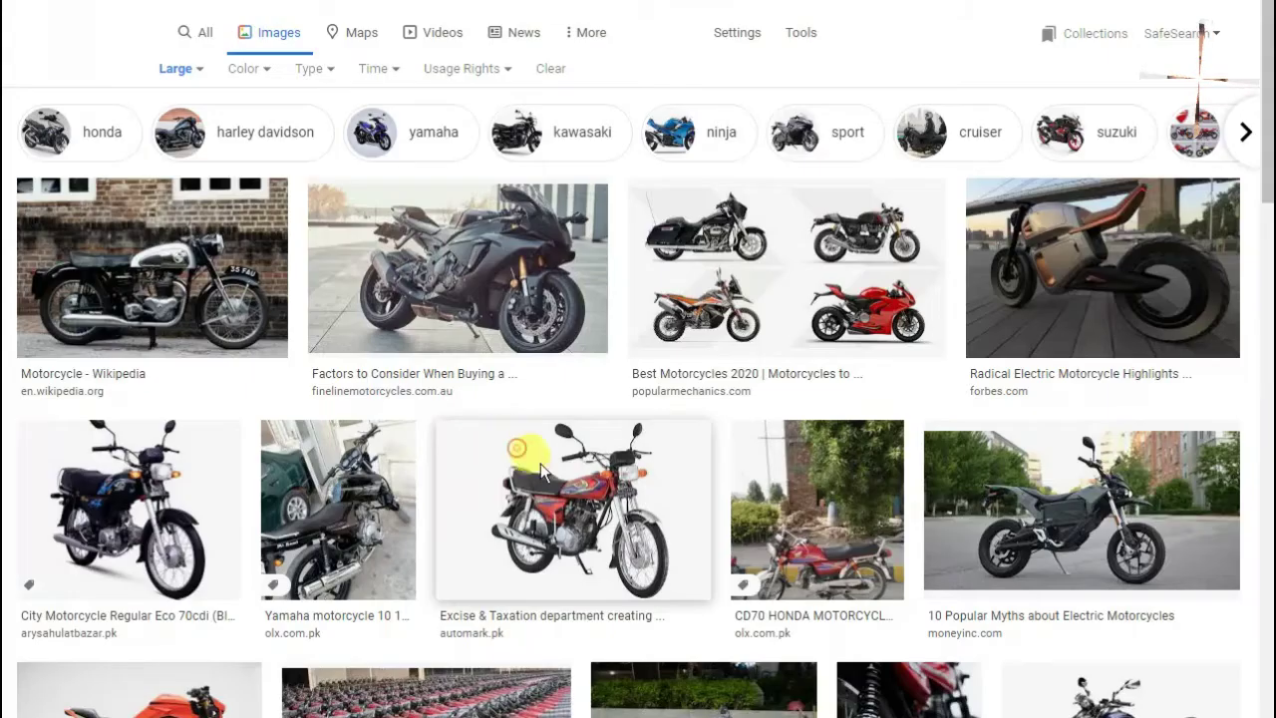
Step: Open the red motorcycle result from automark.pk in a new tab and save its image
right_click(519, 445)
right_click(497, 446)
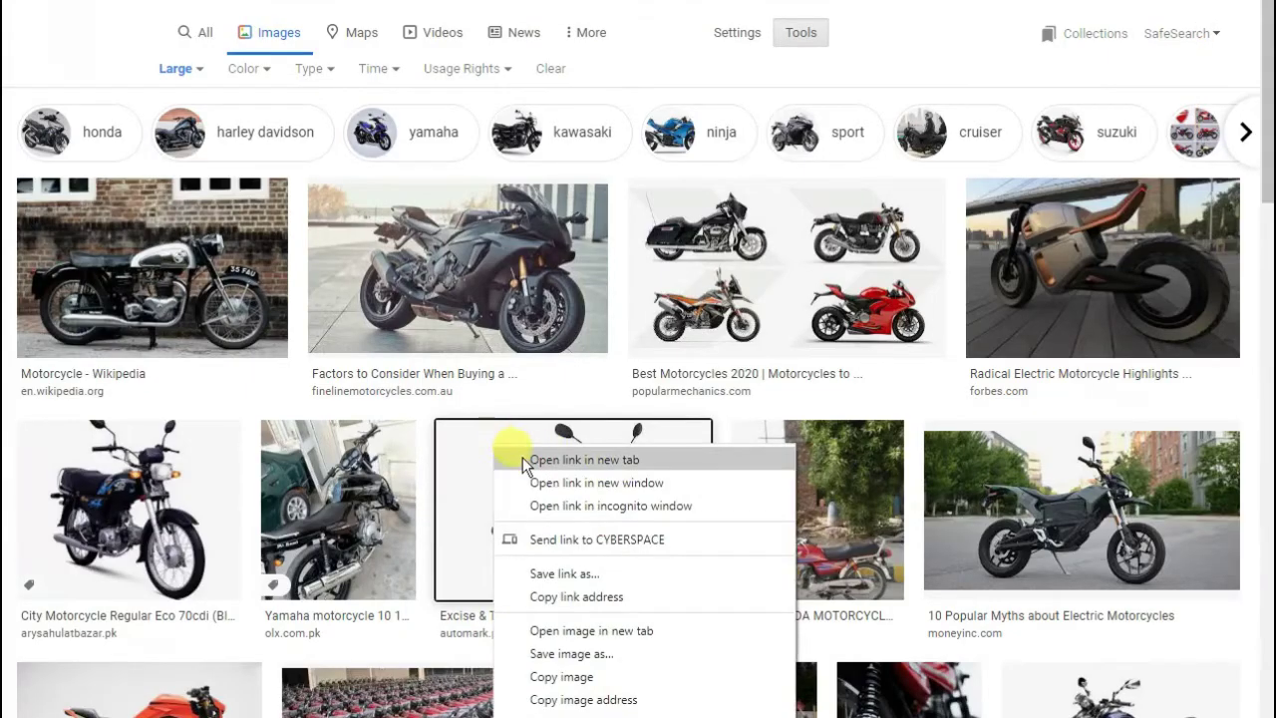
left_click(523, 457)
key("ctrl+Tab")
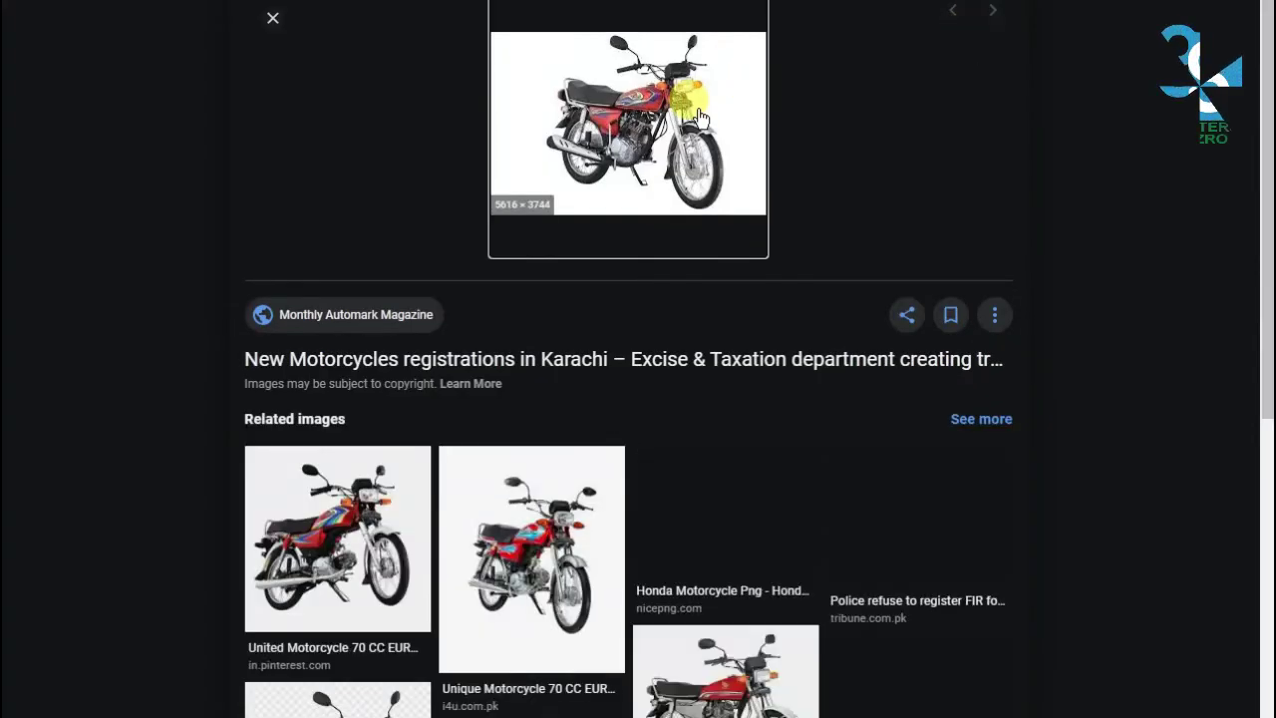
right_click(698, 113)
left_click(863, 308)
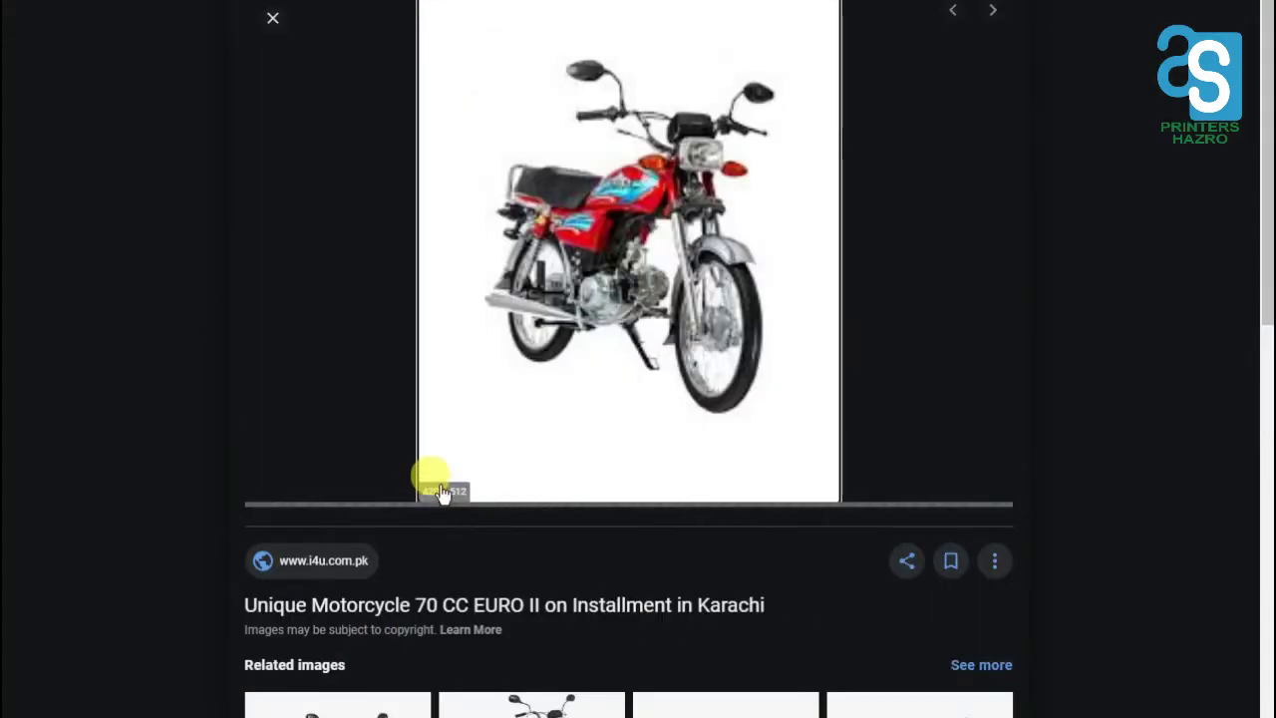
Step: Open the related Unique UD 70 motorcycle image from pakistani.pk and close the browser window displaying its saved GIF
scroll(449, 499, "down", 5)
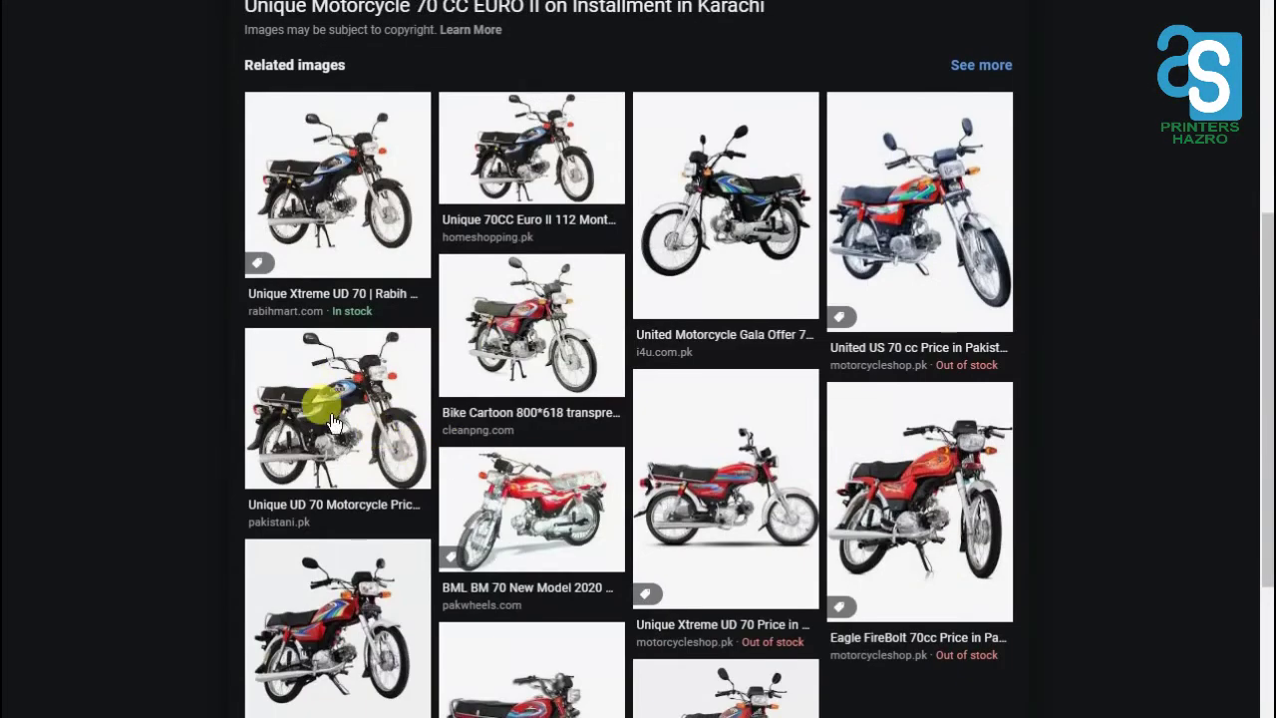
left_click(349, 429)
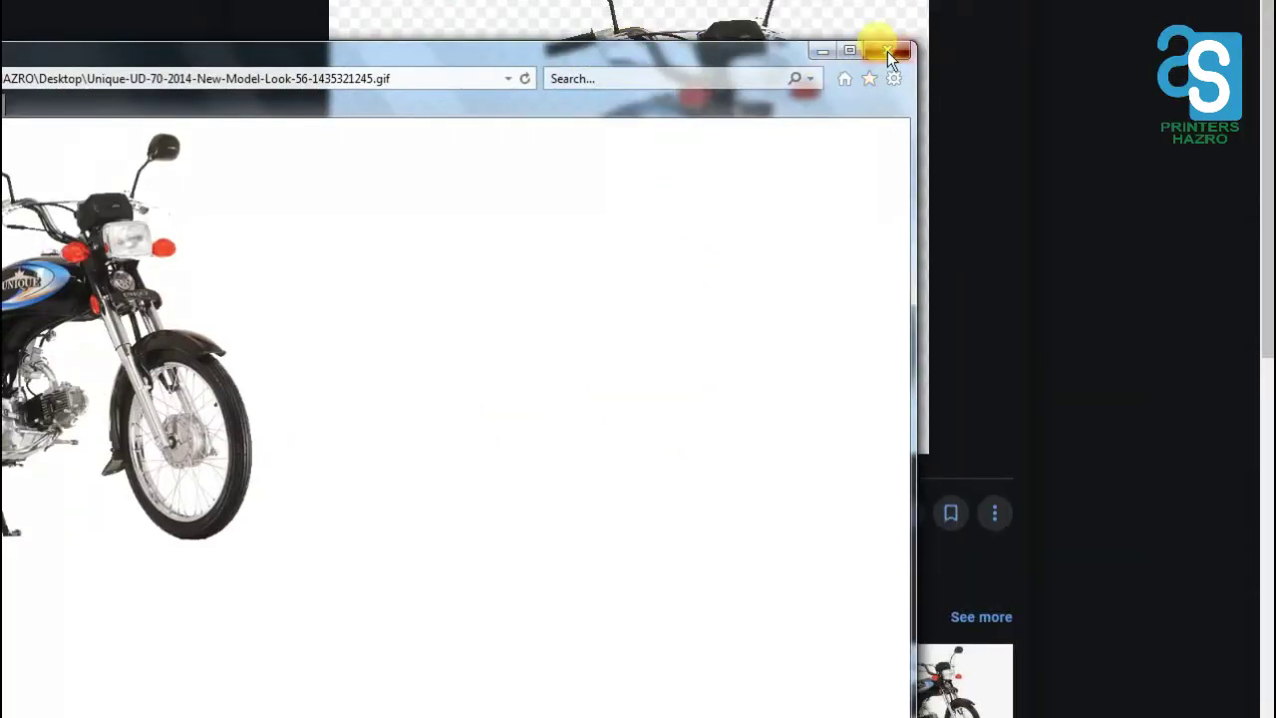
left_click(887, 51)
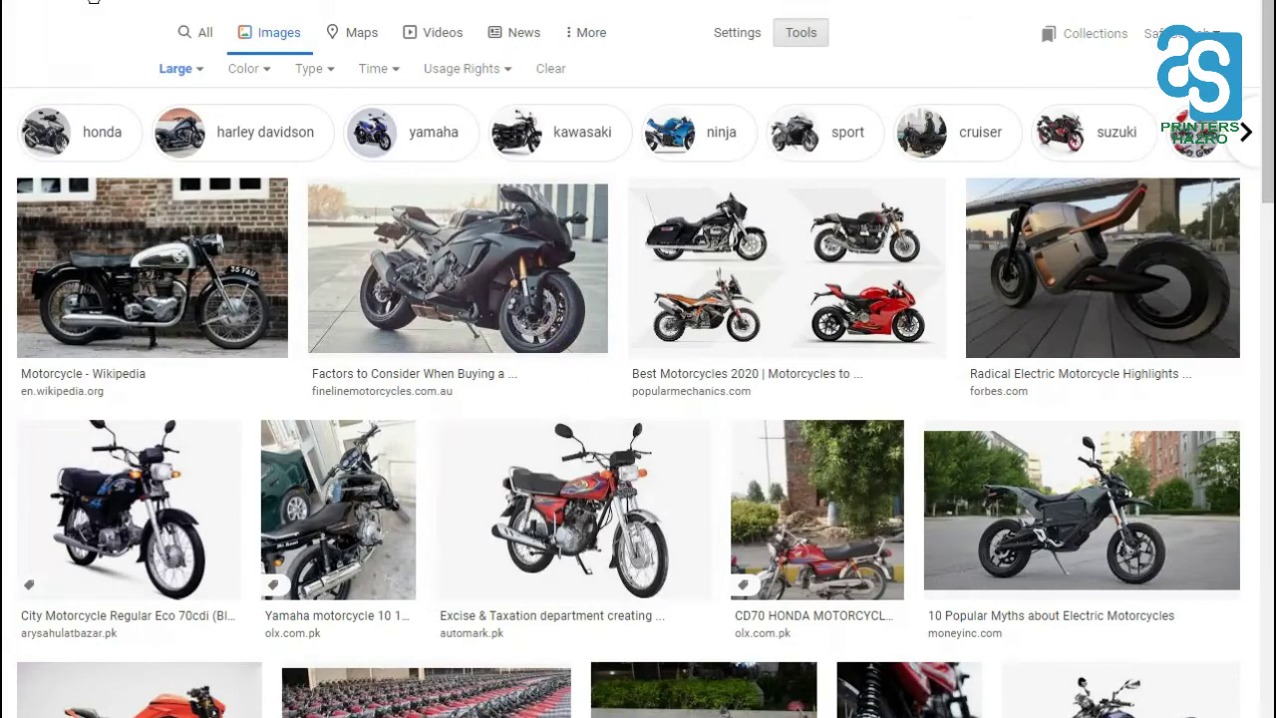
Step: Search for "moblie pic" in the Large-filtered image results
type("moblie")
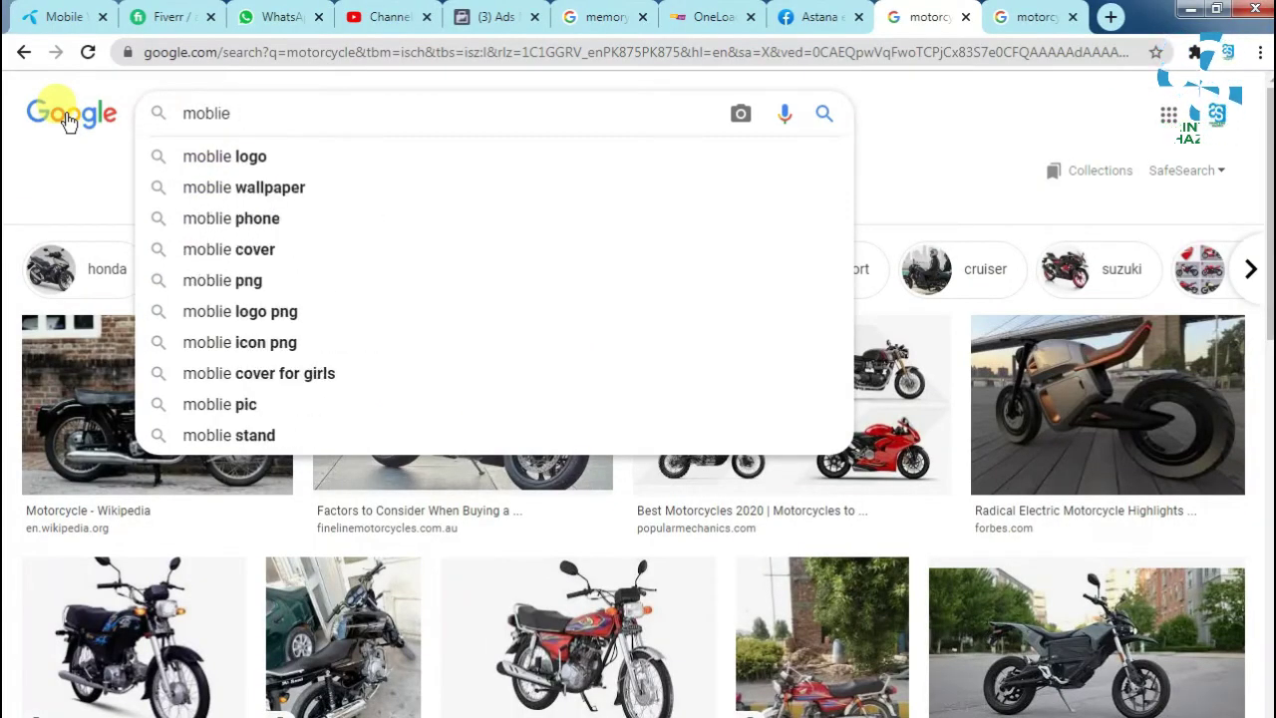
type("p[")
key("BackSpace")
left_click(205, 216)
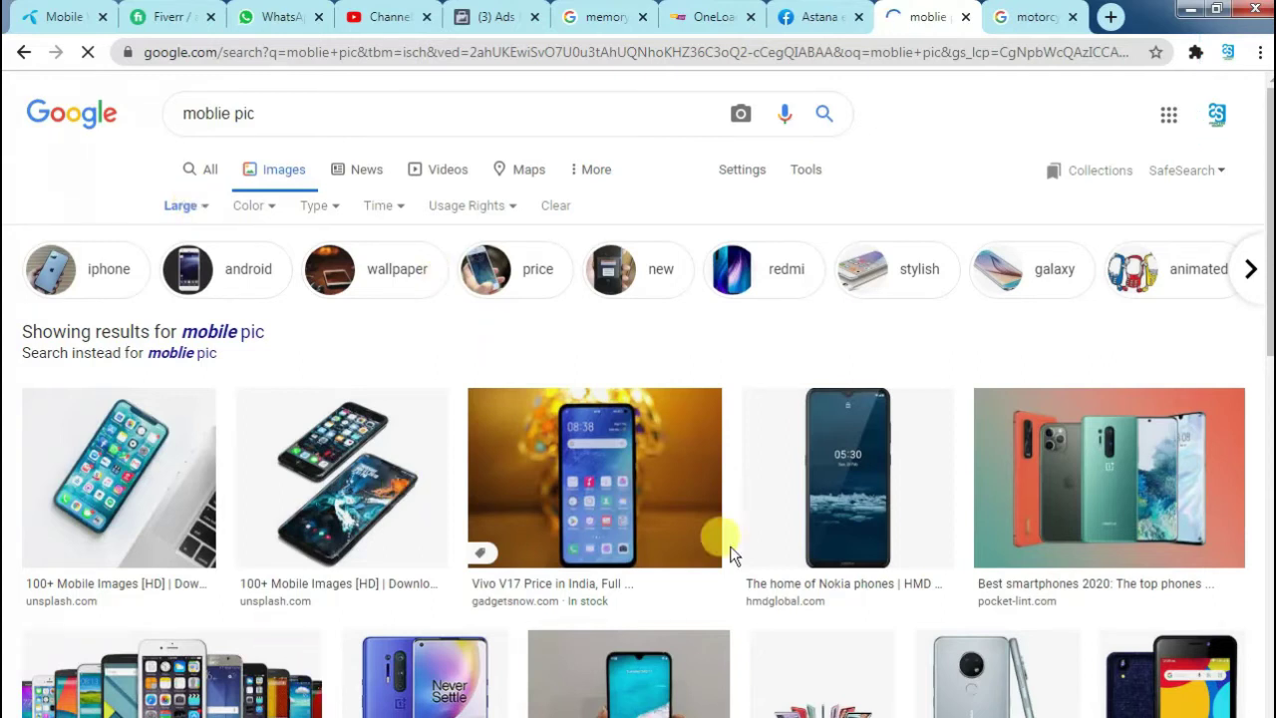
Step: Save the Nokia phone image from hmdglobal.com while its preview is still loading, and zoom in and out of the saved copy
left_click(840, 495)
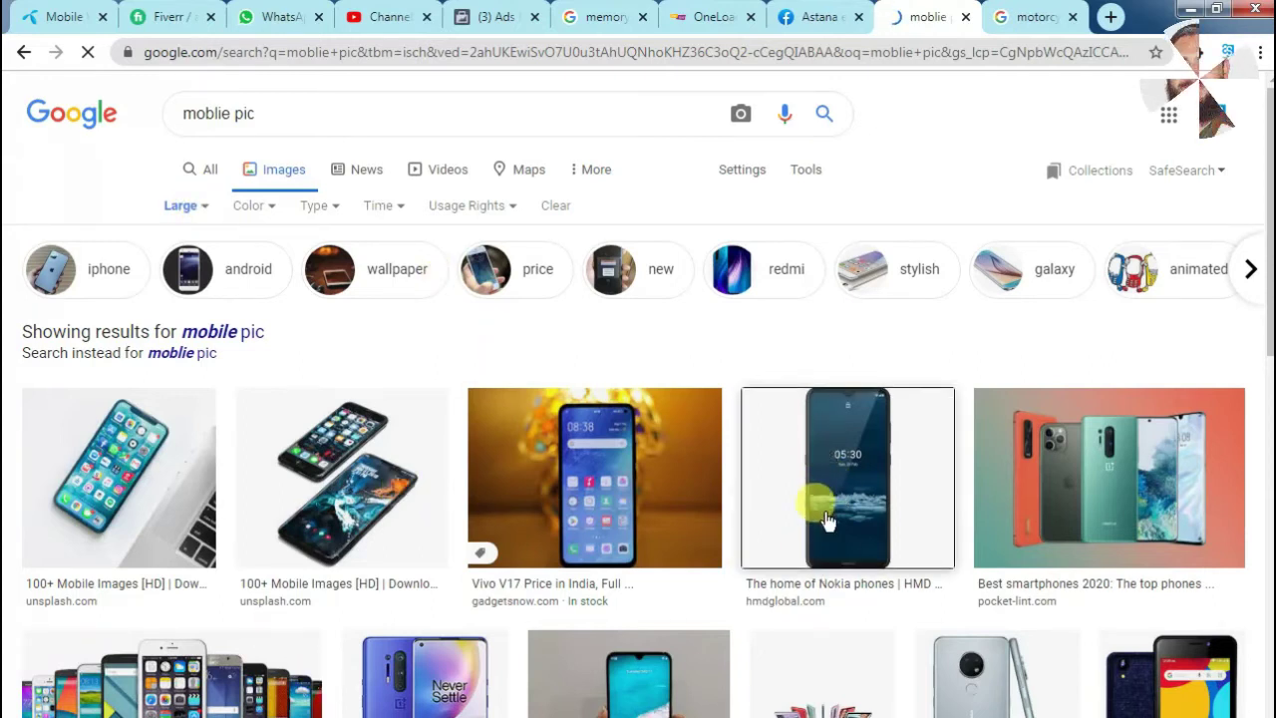
scroll(973, 450, "down", 2)
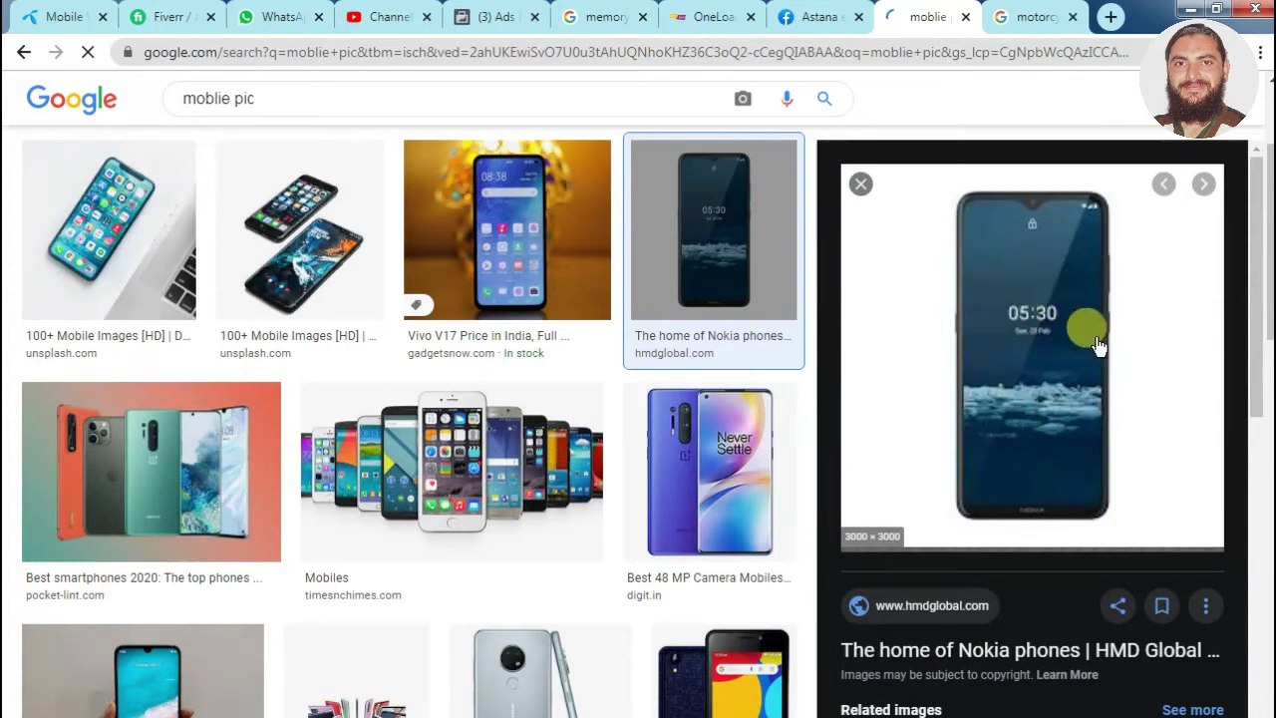
right_click(1027, 314)
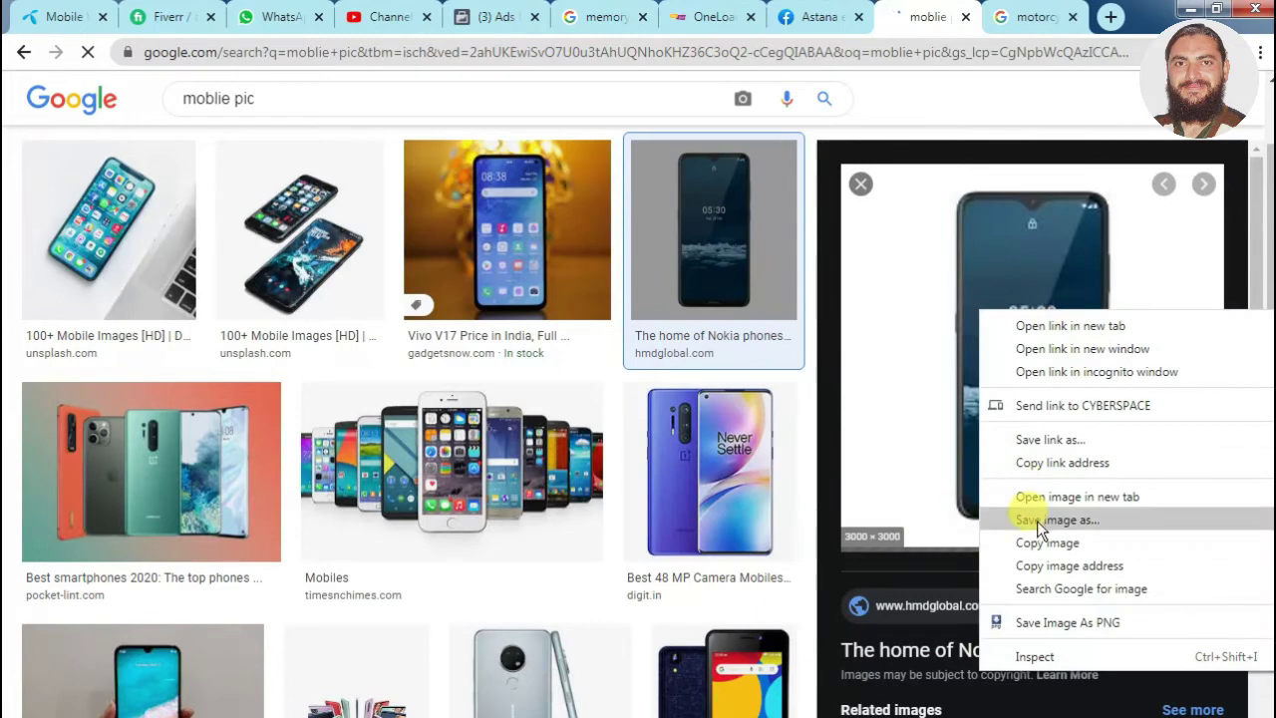
left_click(1033, 522)
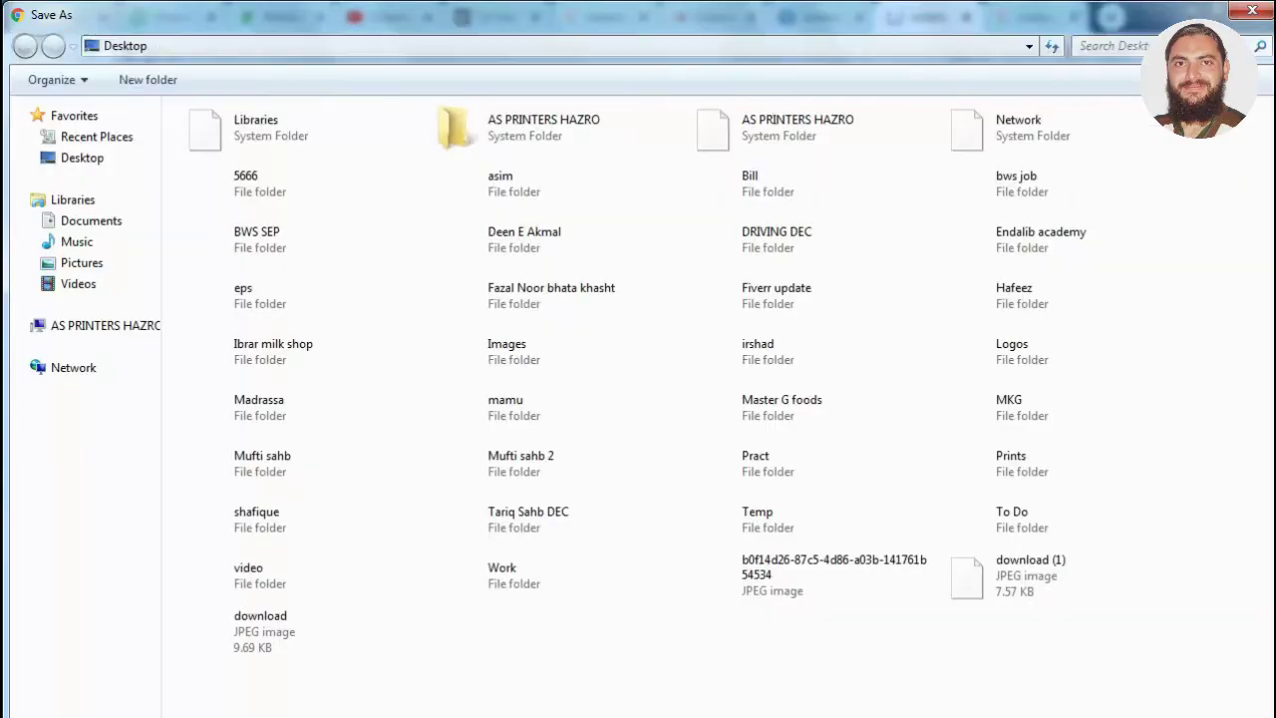
key("Return")
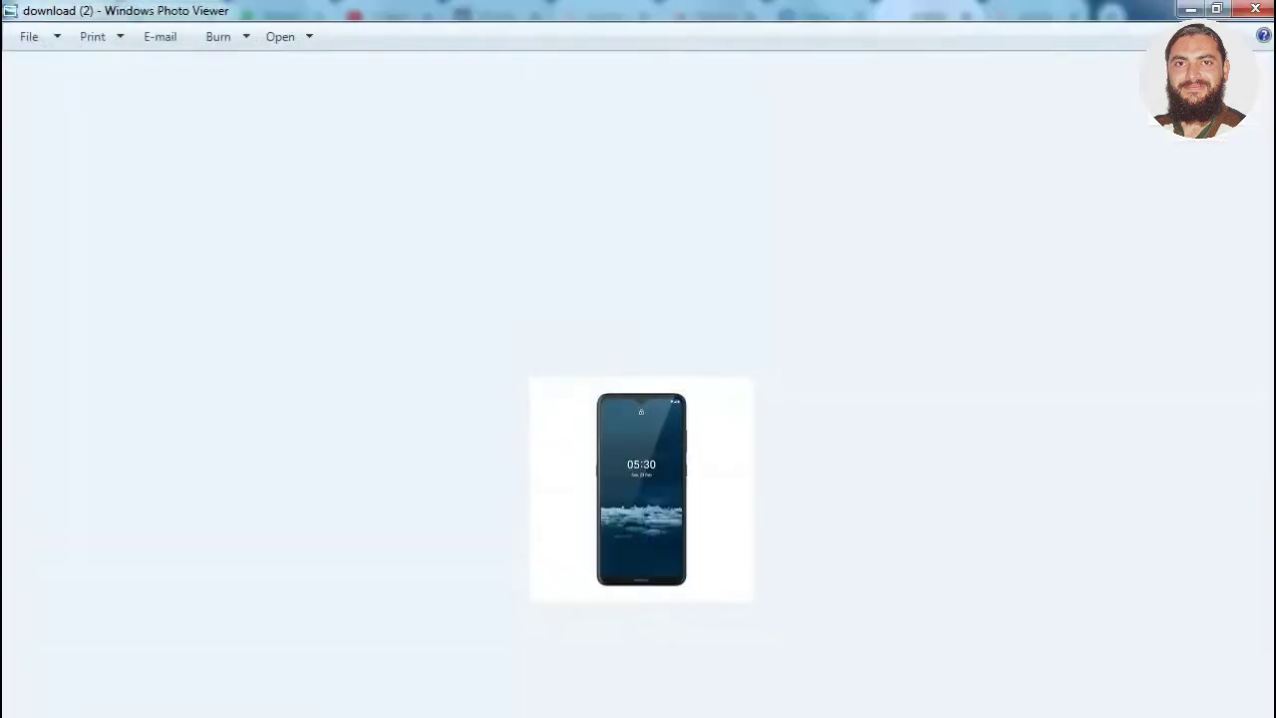
scroll(746, 415, "up", 5)
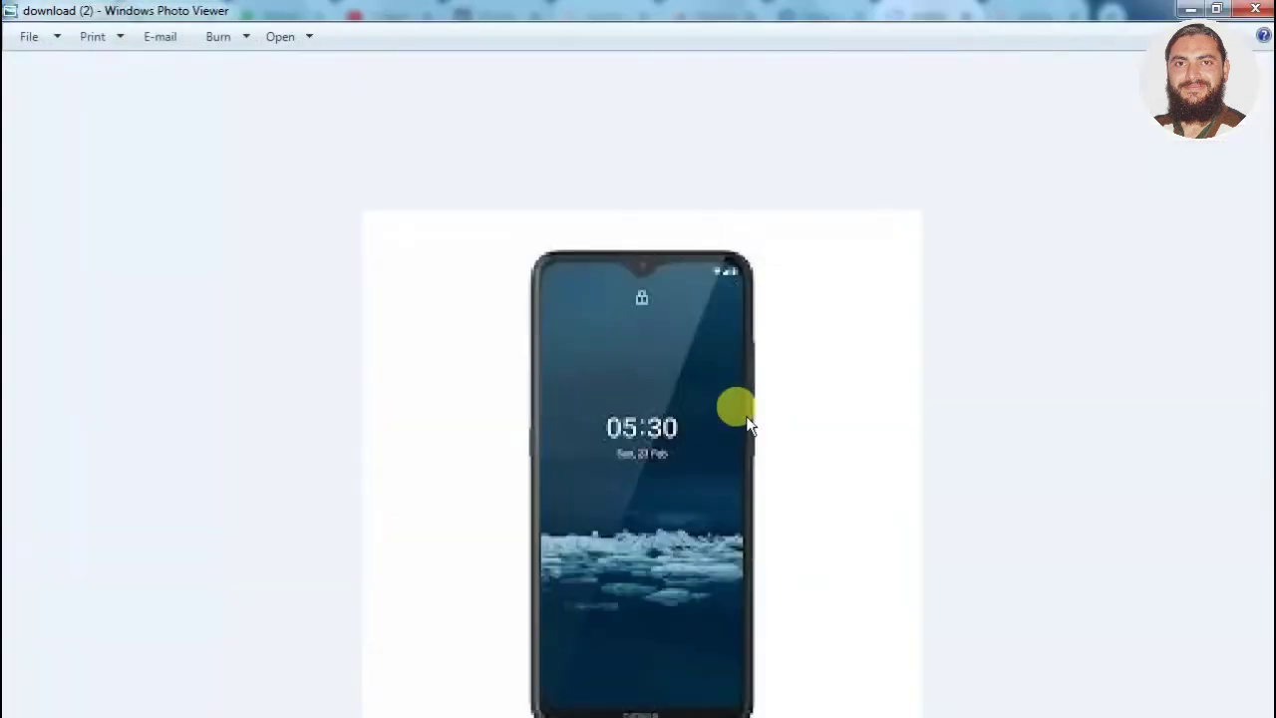
scroll(749, 433, "down", 5)
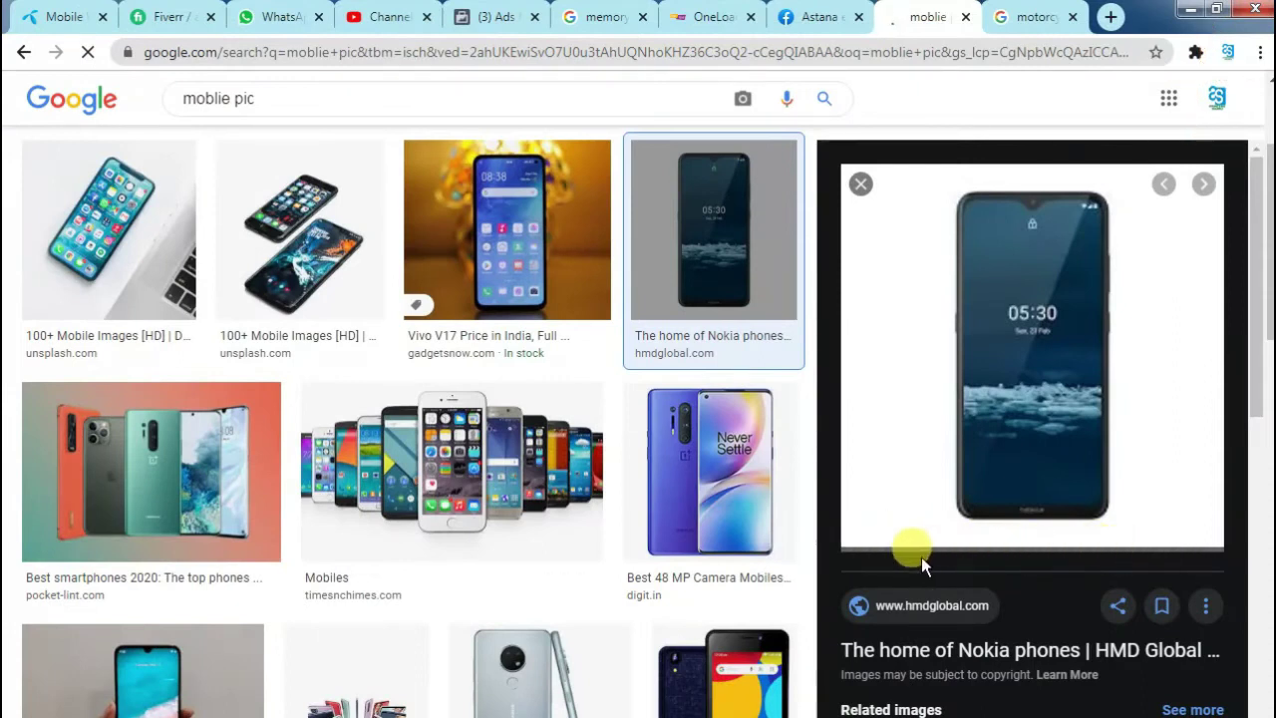
Step: Save the fully loaded Nokia phone image again at full resolution and zoom in and out of the saved copy to check its sharpness
right_click(975, 301)
left_click(1047, 514)
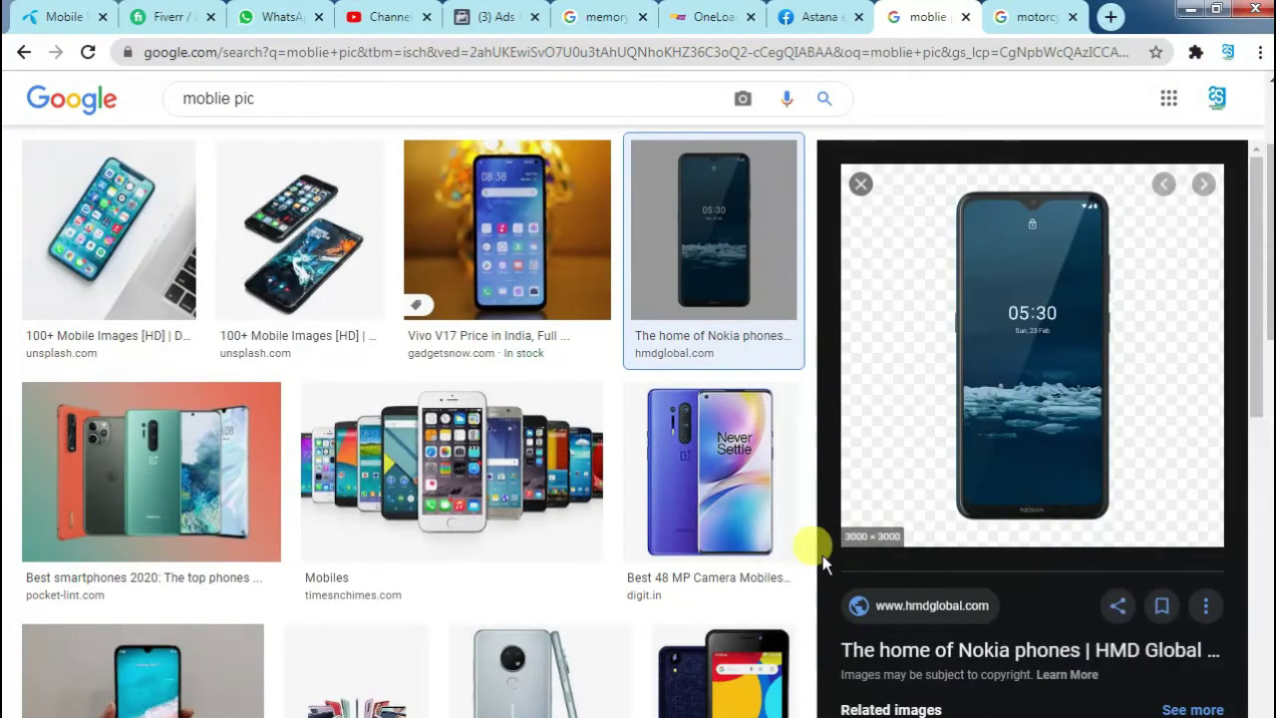
key("Return")
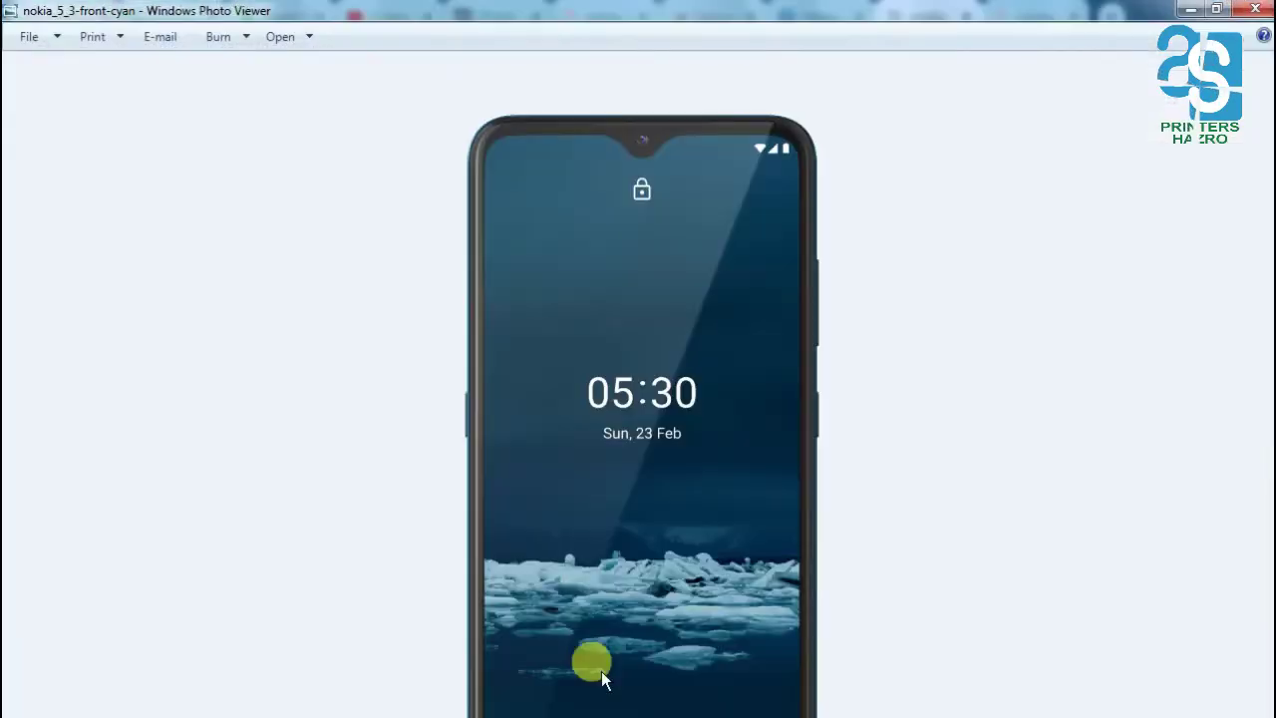
scroll(738, 419, "up", 3)
scroll(742, 394, "down", 2)
scroll(743, 409, "up", 1)
scroll(740, 424, "down", 2)
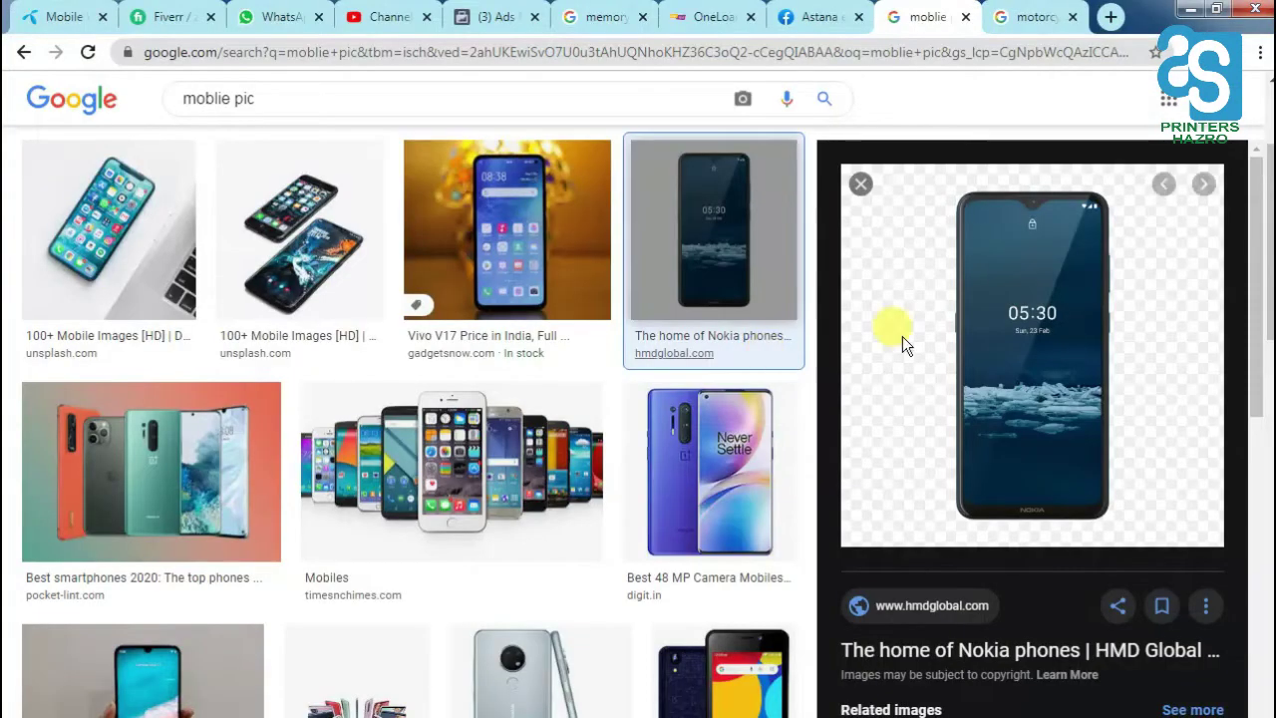
Step: Open the silver Nokia phone image showing its back and side from hmdglobal.com and save it
scroll(857, 304, "down", 1)
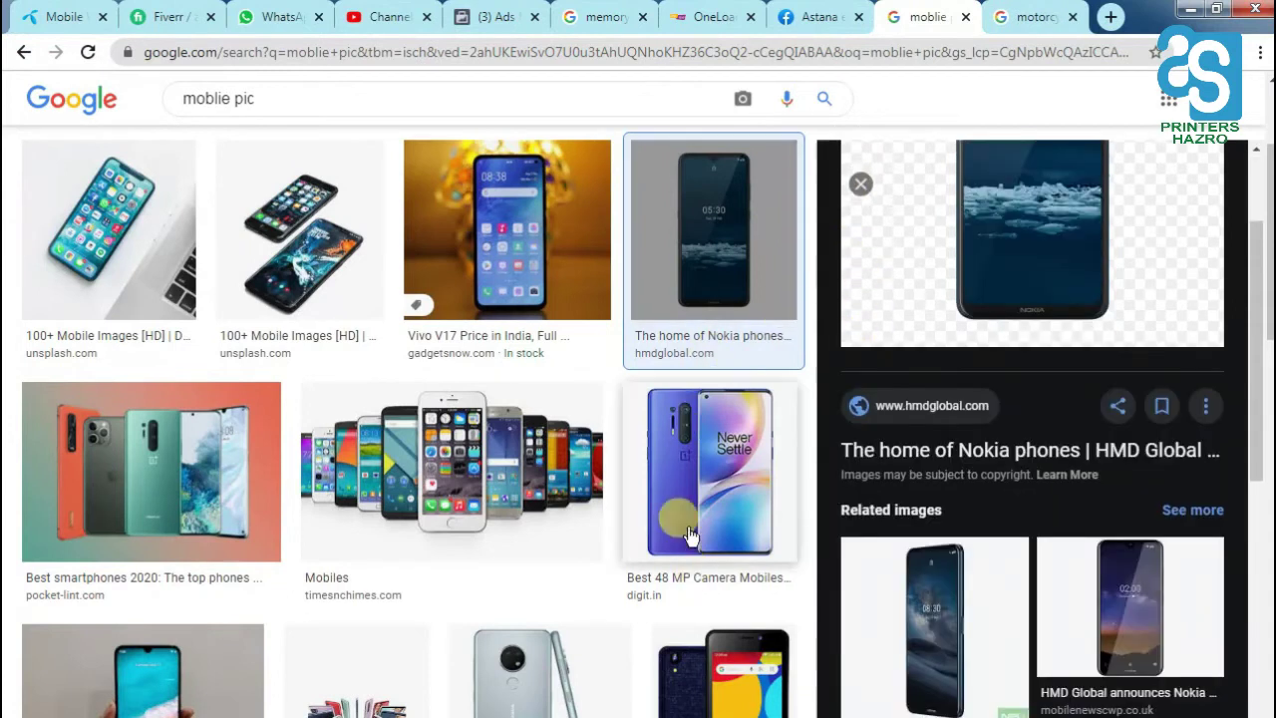
left_click(551, 666)
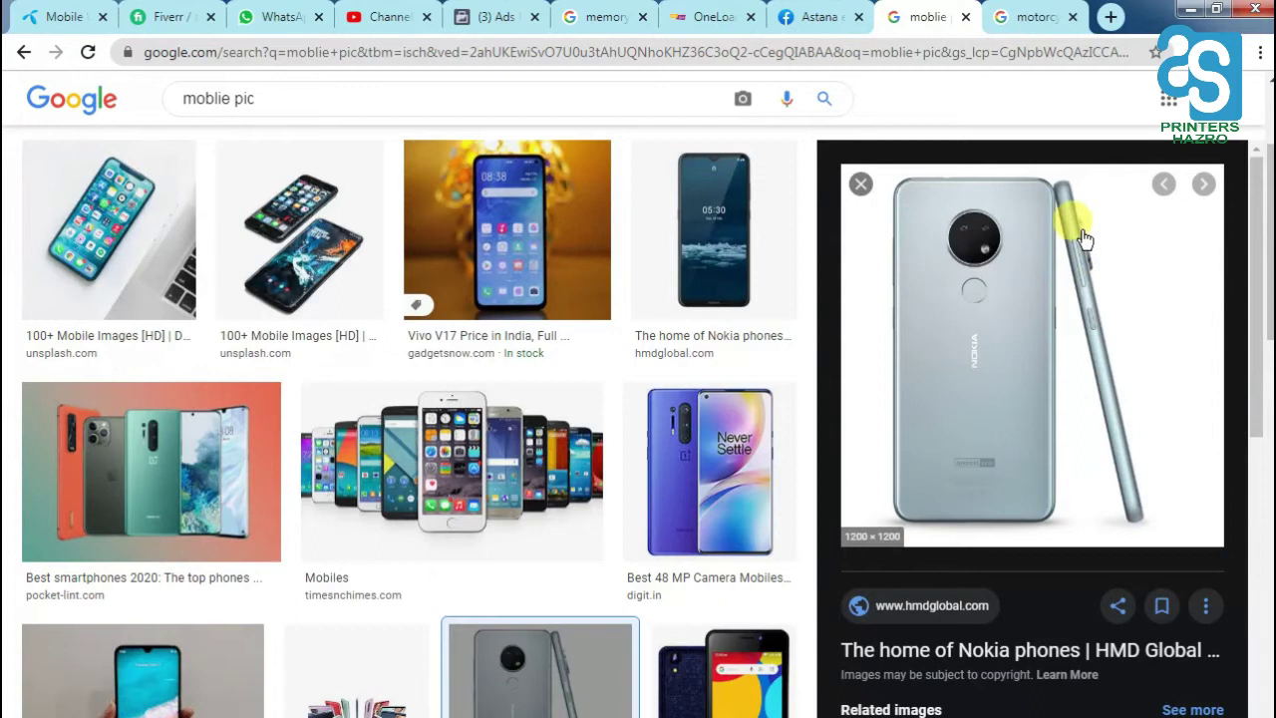
right_click(979, 308)
left_click(1052, 515)
Step: Switch to Photoshop with the saved hmd-home-phones-20191219.jpg opened there, and unlock its Background layer
left_click_drag(997, 349, 452, 223)
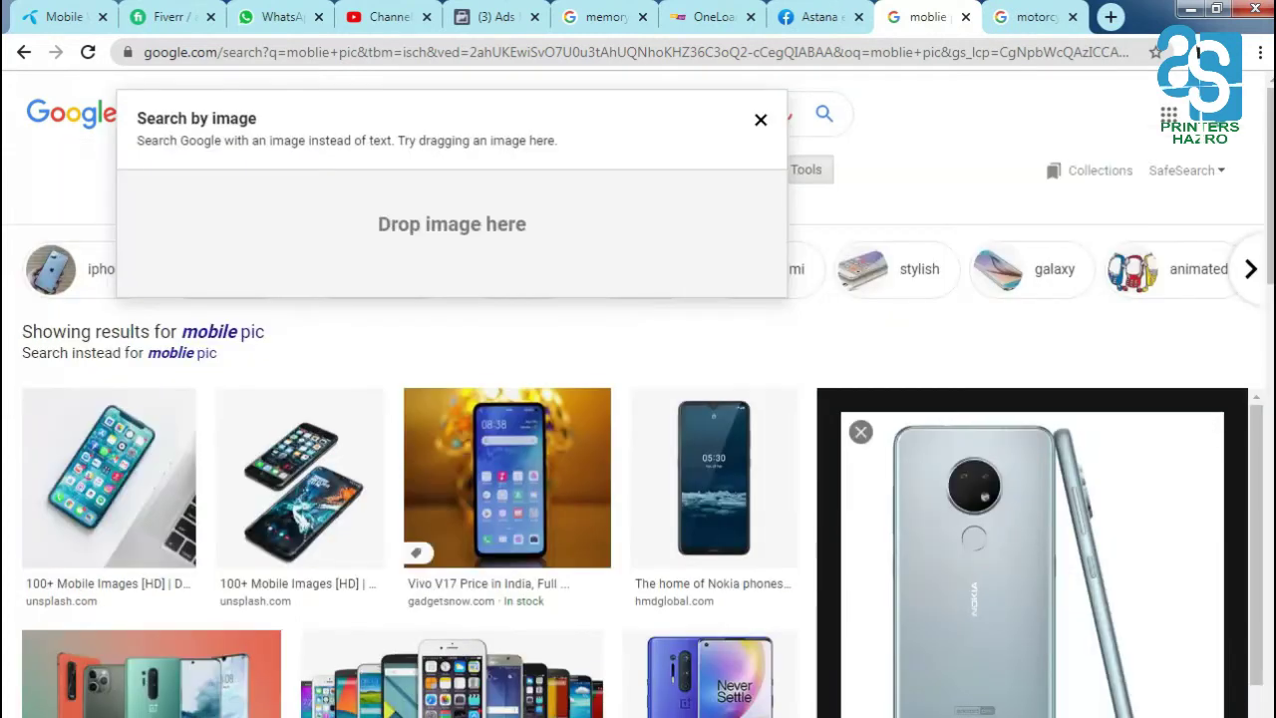
left_click(1189, 9)
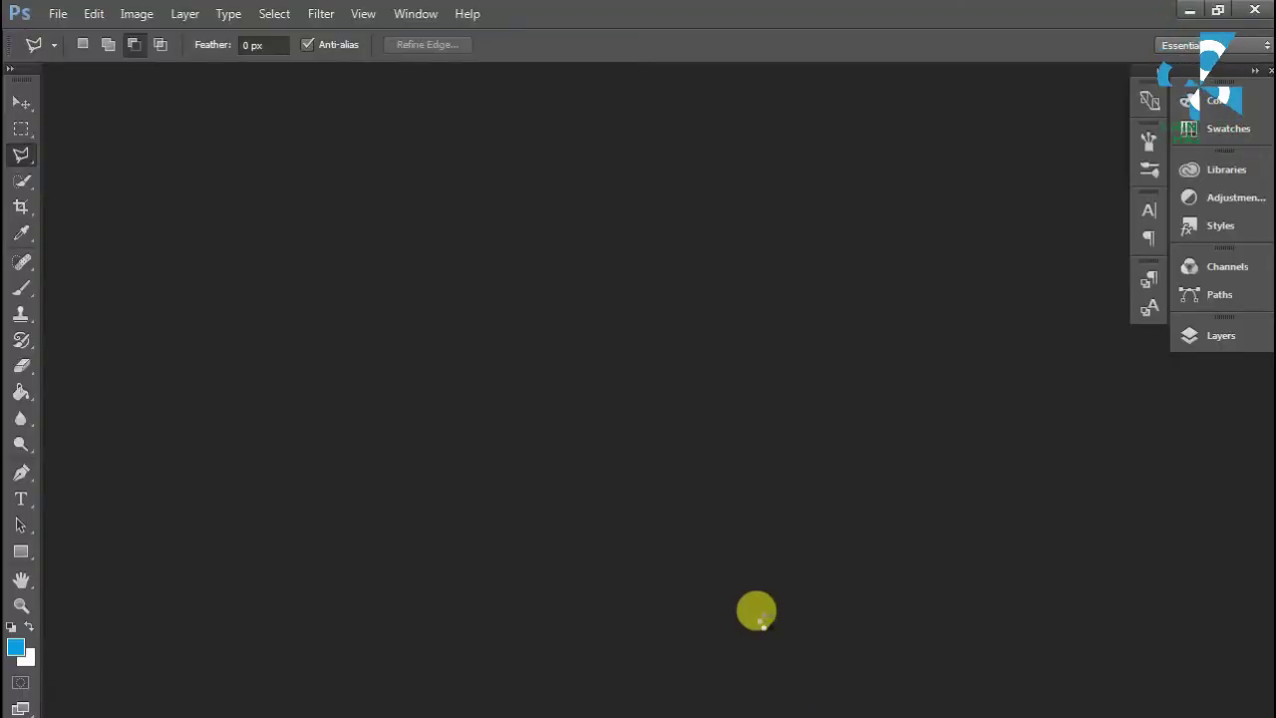
left_click(1204, 332)
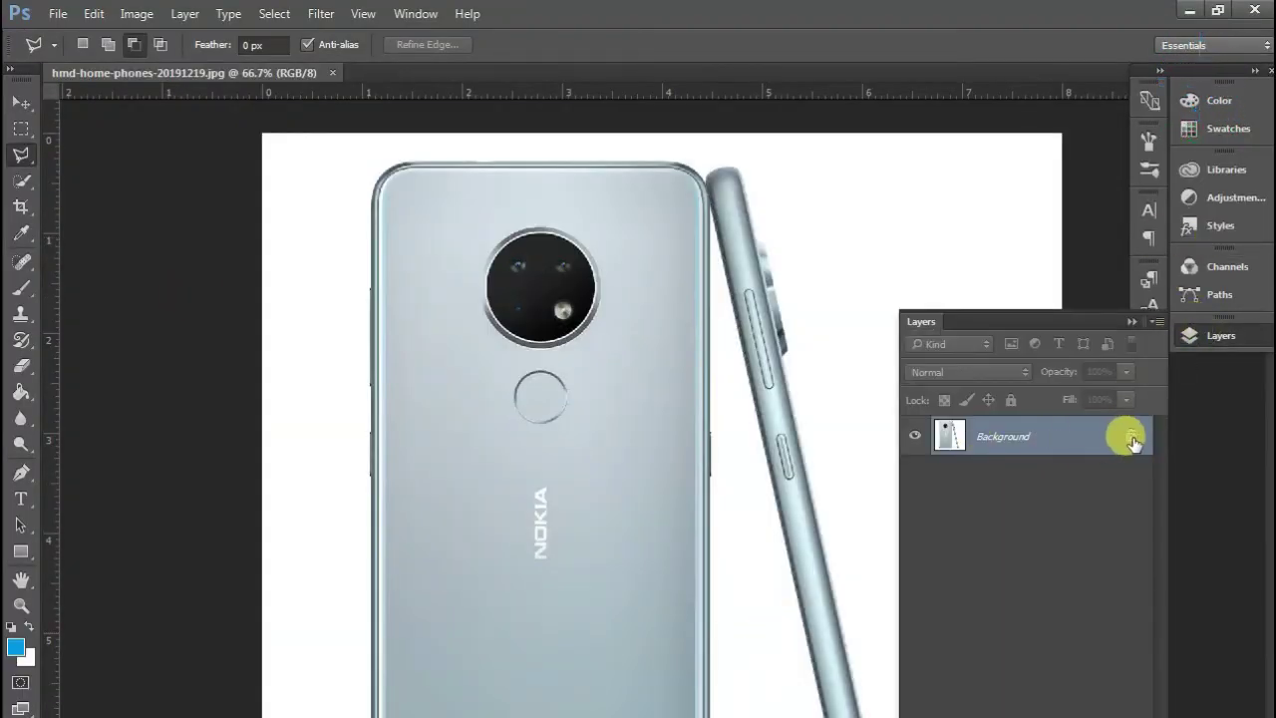
left_click(1132, 438)
left_click(1205, 339)
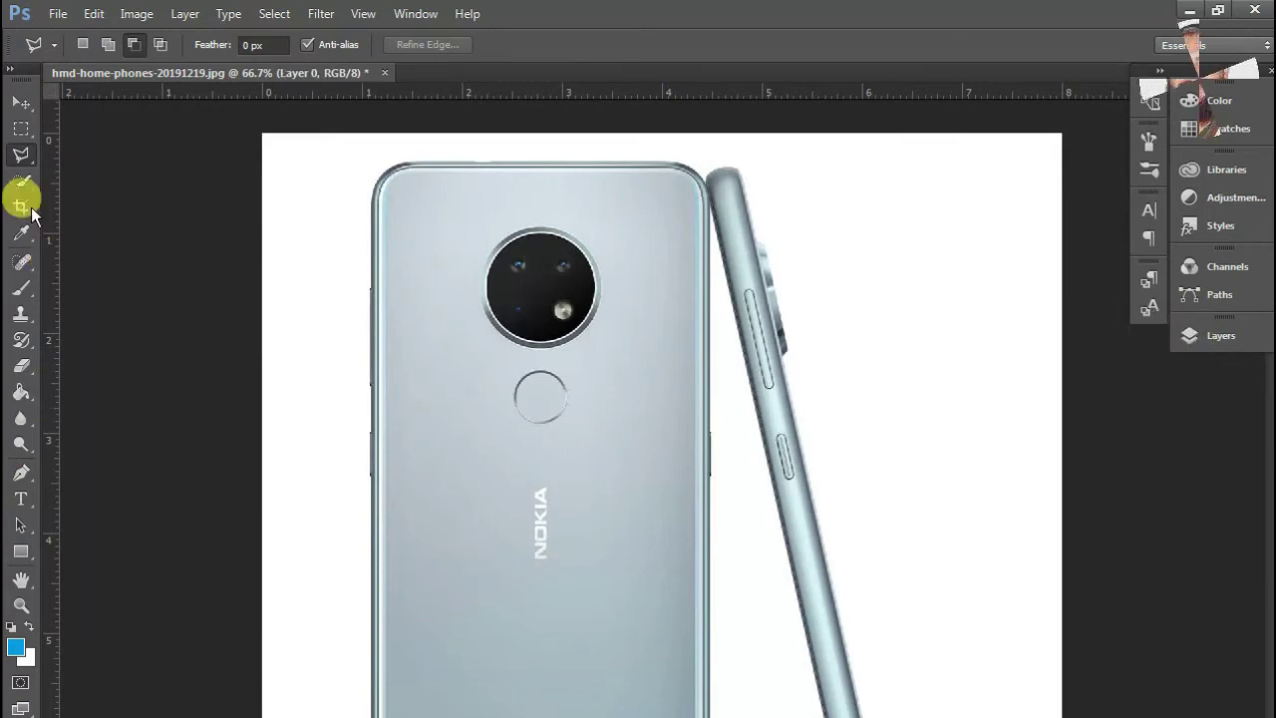
Step: Select the white background around the Nokia phone with the Magic Wand tool, delete it and clear the selection
right_click(21, 179)
left_click(75, 192)
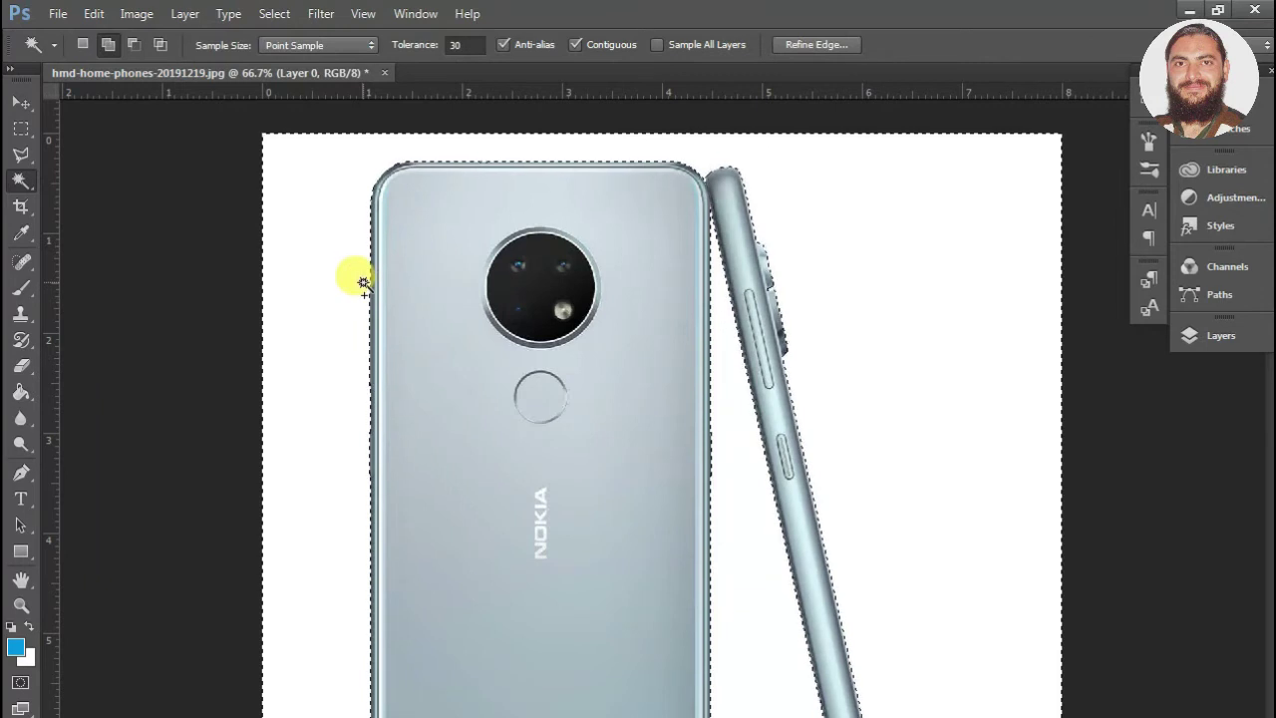
key("Delete")
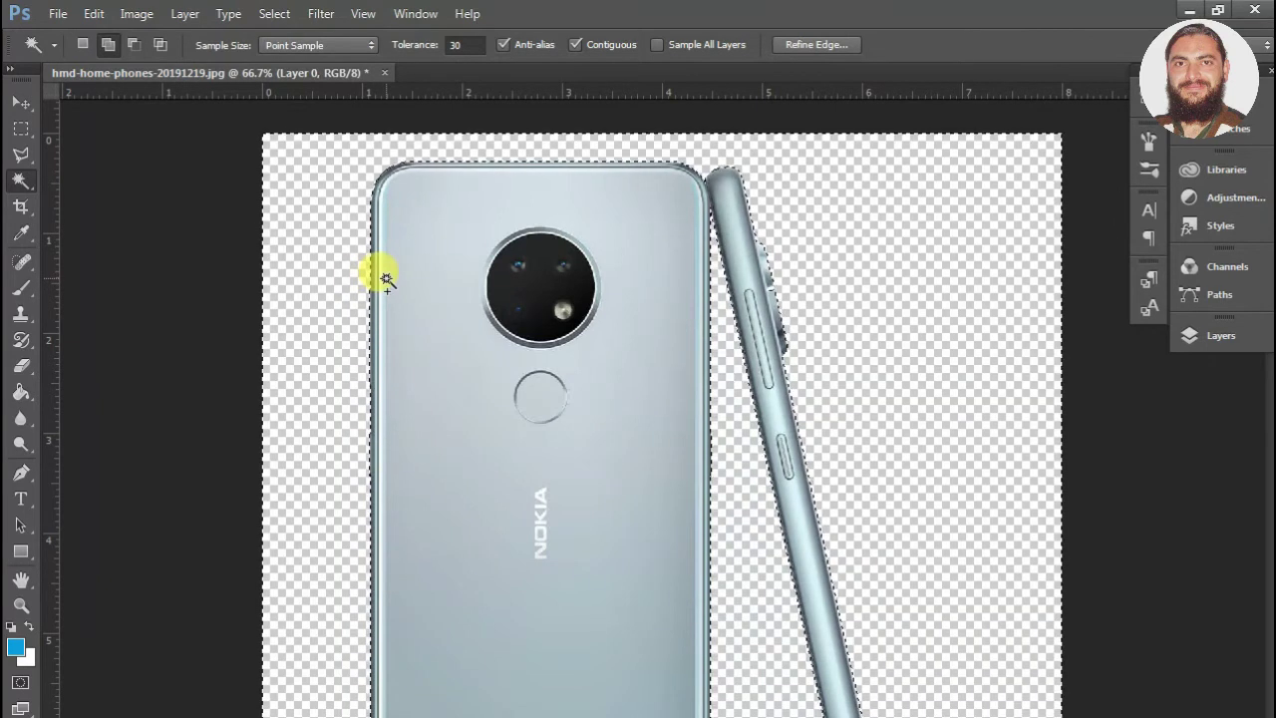
key("ctrl+d")
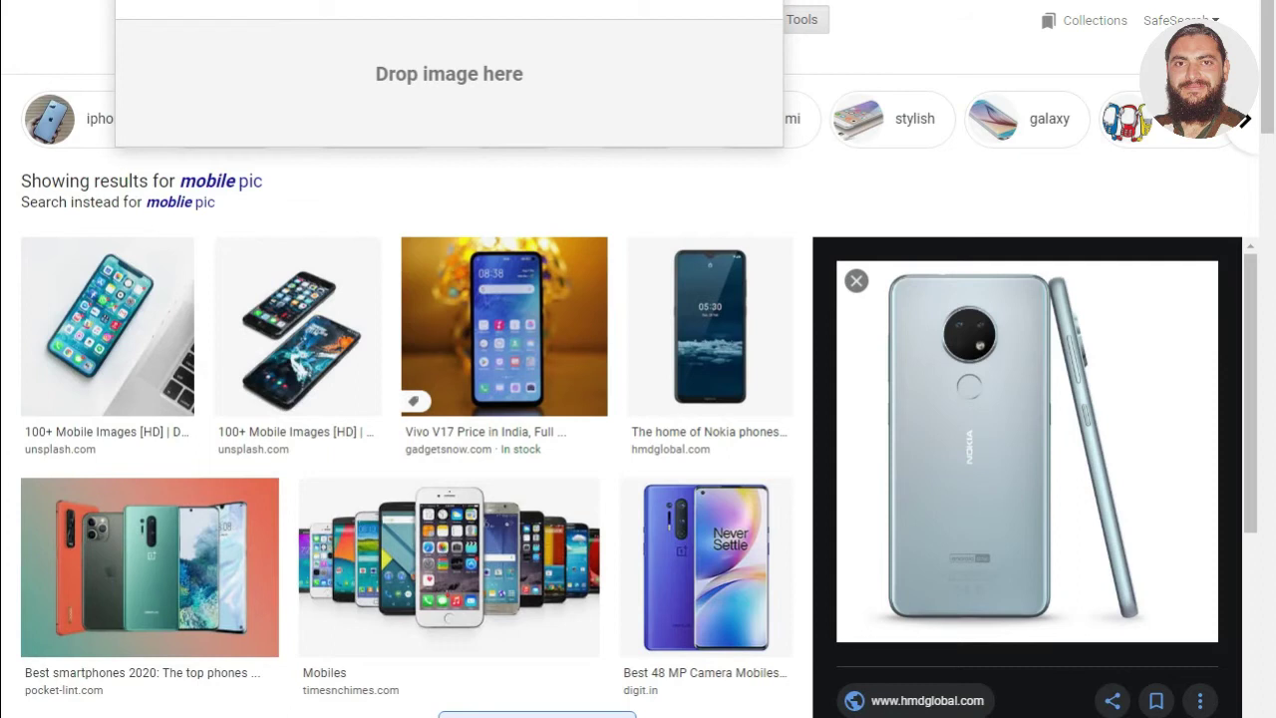
Step: Switch back to the browser, search Google Images for "moblie pic png" and browse the results
left_click(356, 106)
type("png")
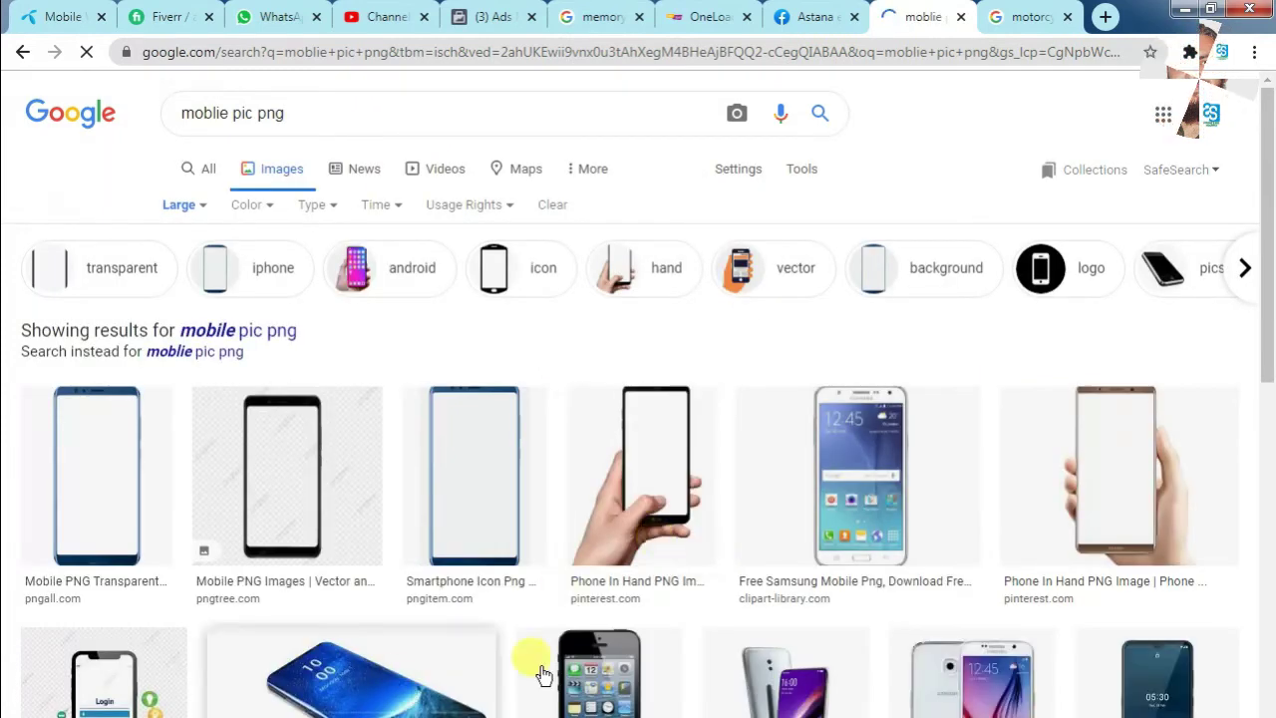
scroll(693, 598, "down", 1)
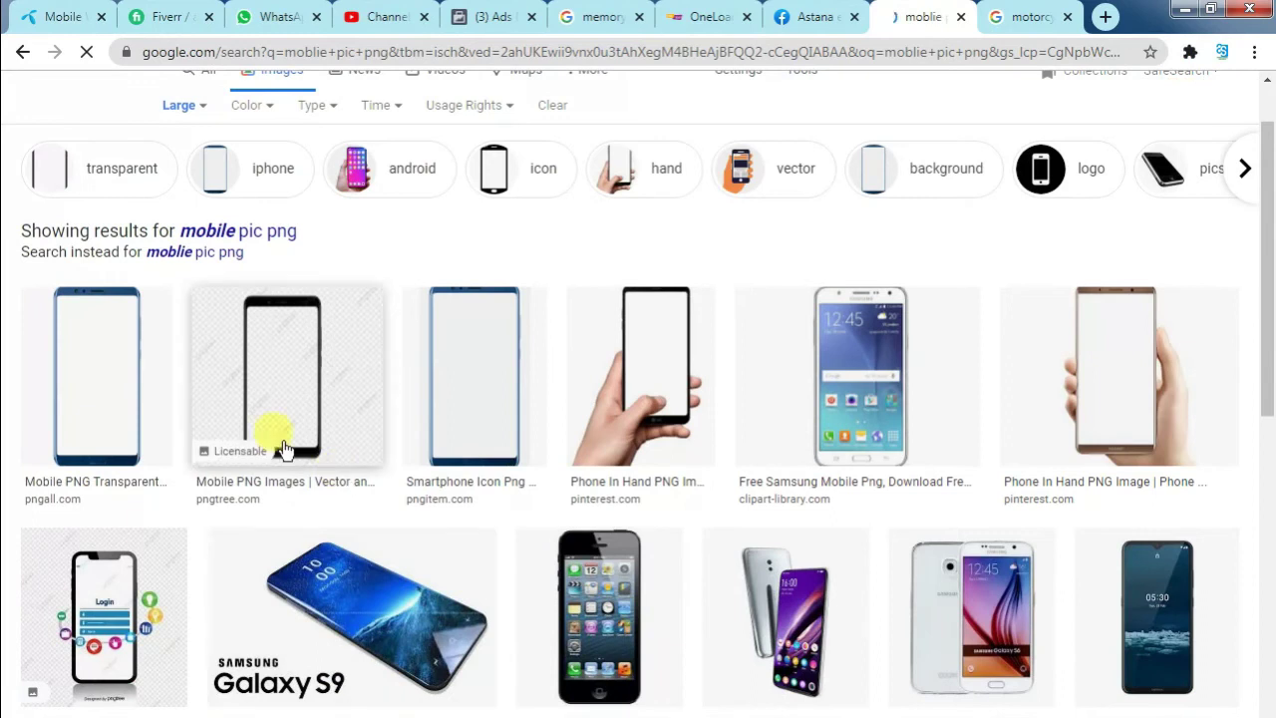
scroll(747, 405, "down", 3)
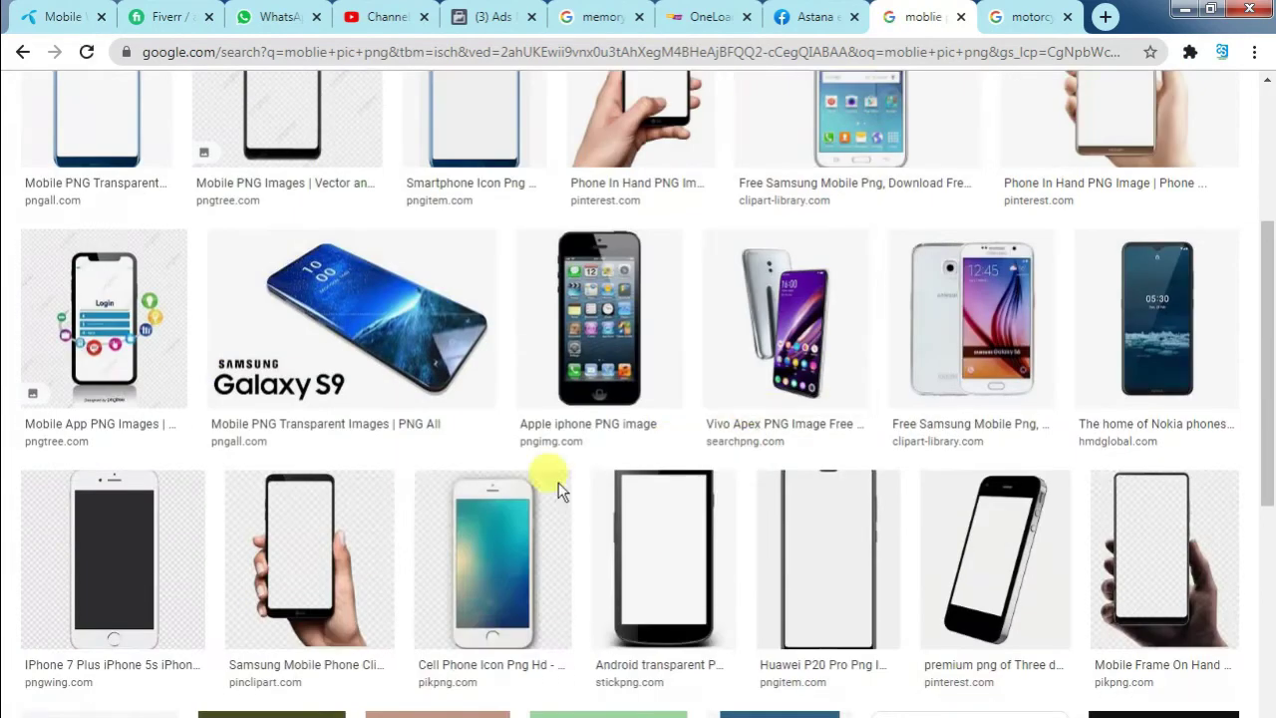
scroll(541, 484, "up", 4)
scroll(419, 528, "up", 1)
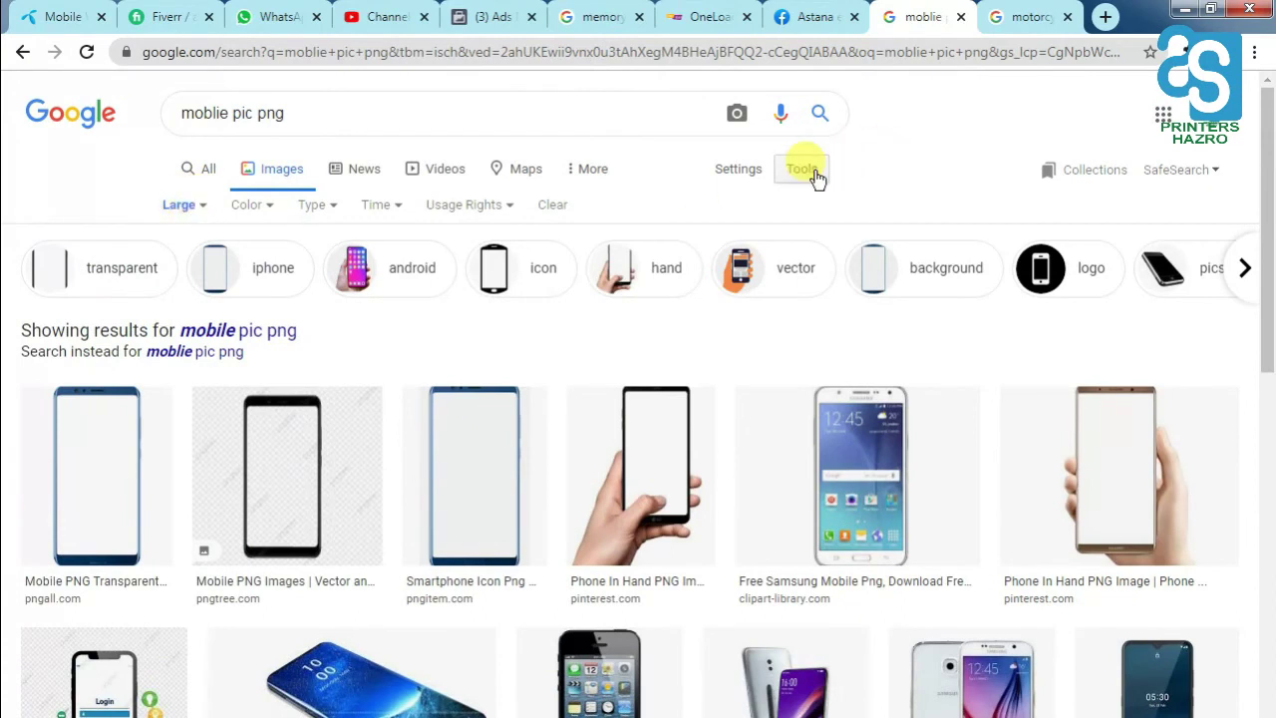
Step: Filter the mobile PNG results to Icon size and the color black
left_click(195, 211)
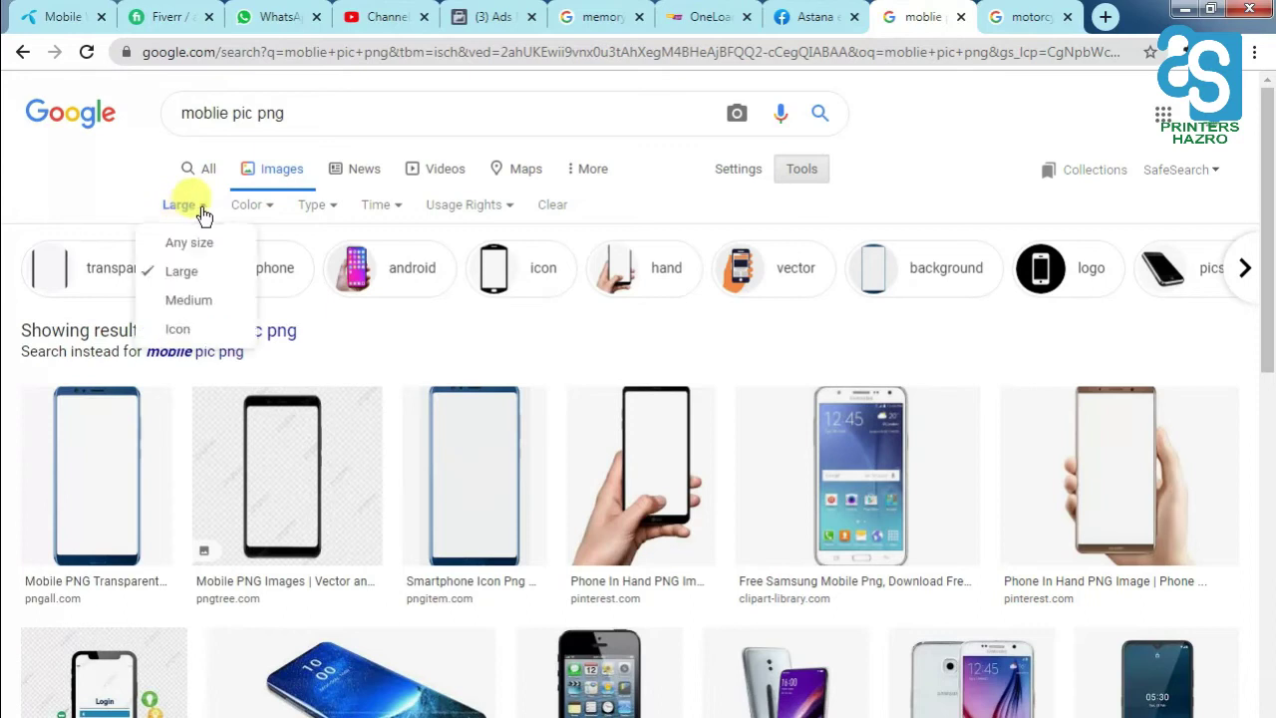
left_click(220, 323)
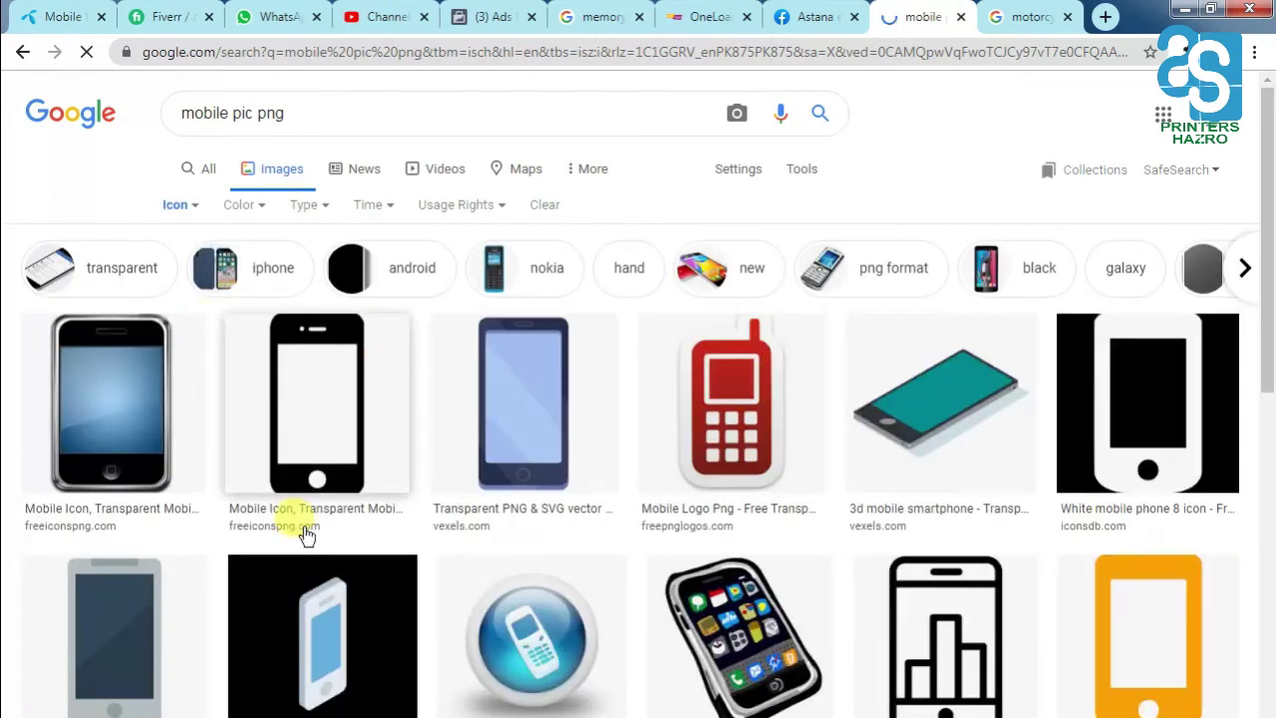
scroll(306, 535, "down", 4)
scroll(698, 632, "up", 5)
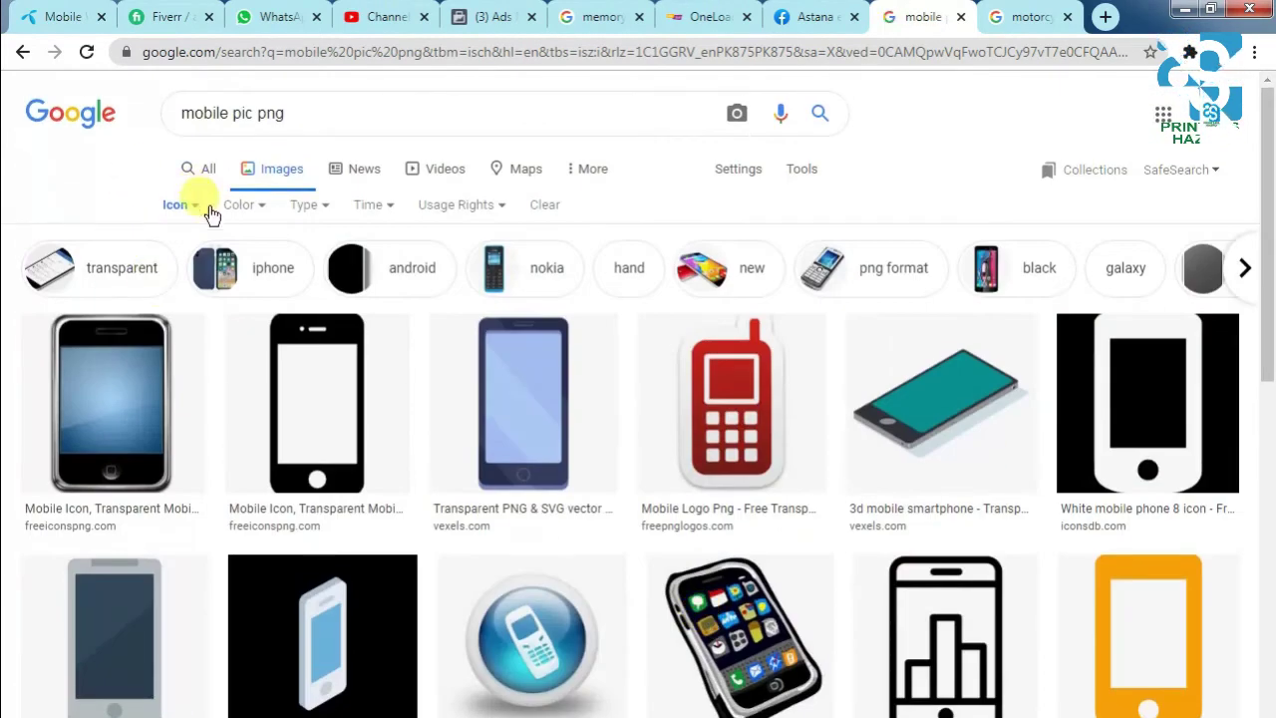
left_click(259, 209)
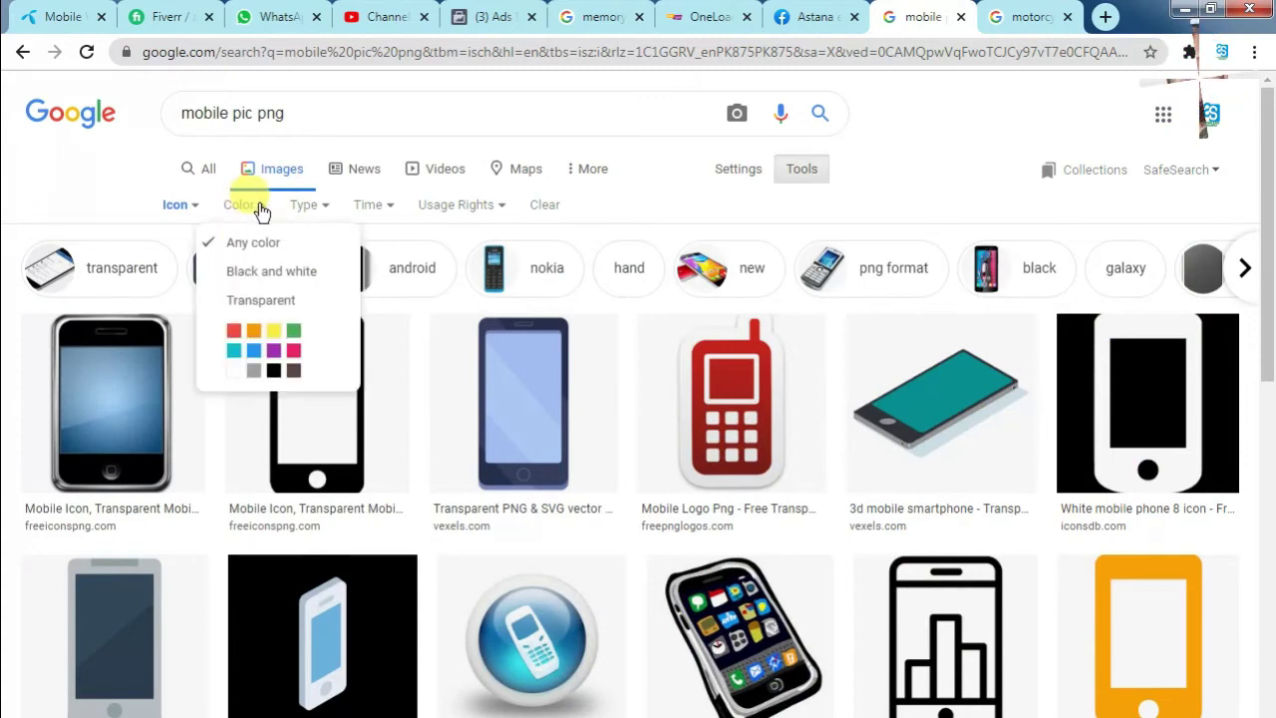
left_click(273, 371)
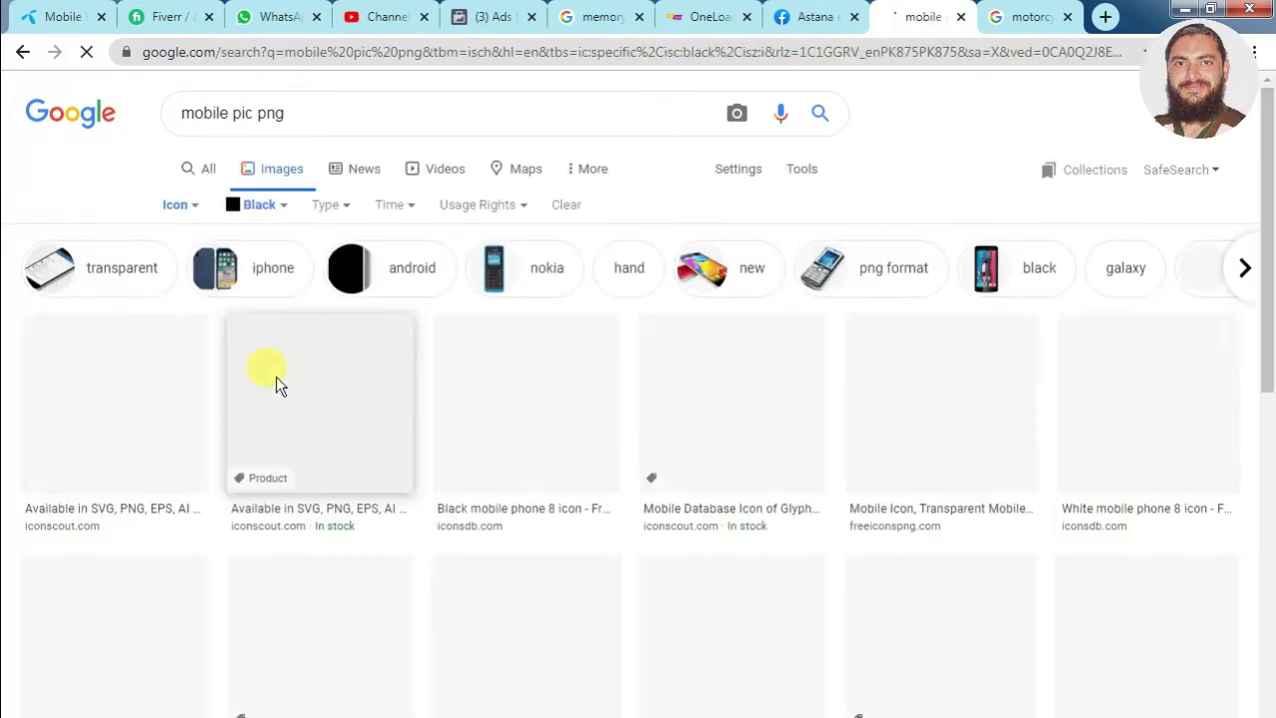
Step: Filter the black icon results by the Clip Art type, and switch the type to Line Drawing
left_click(339, 207)
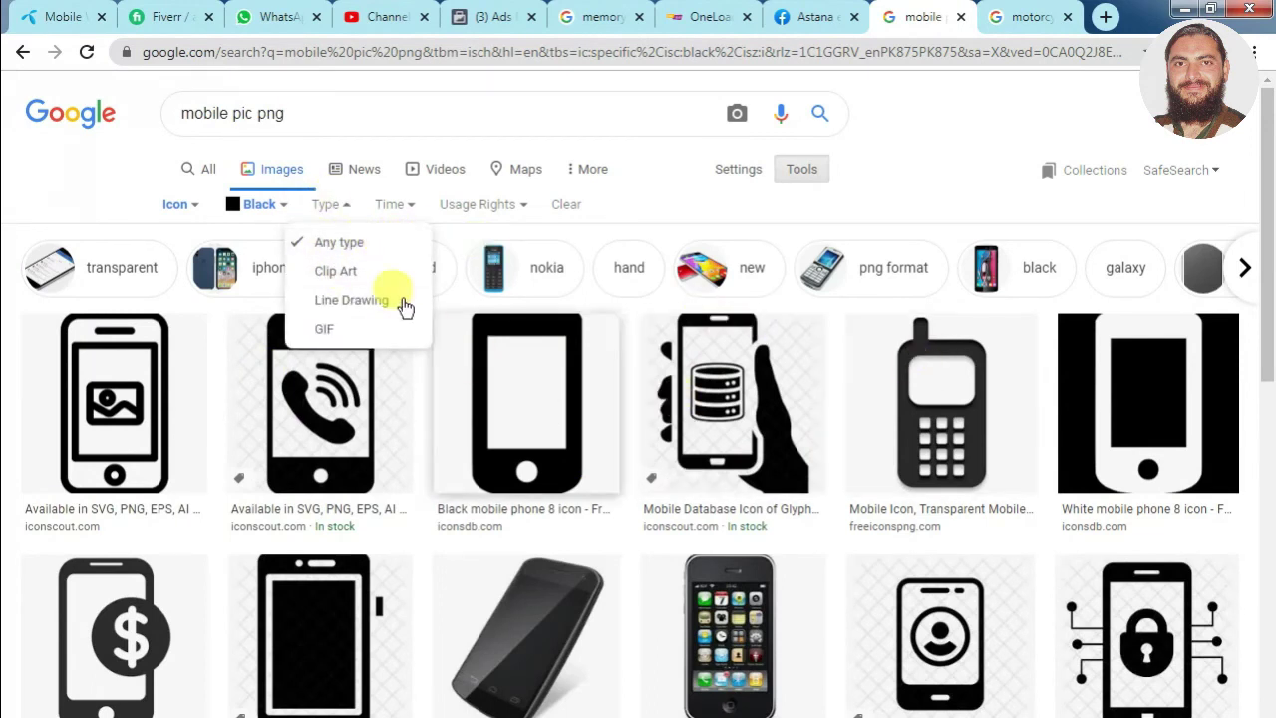
left_click(347, 275)
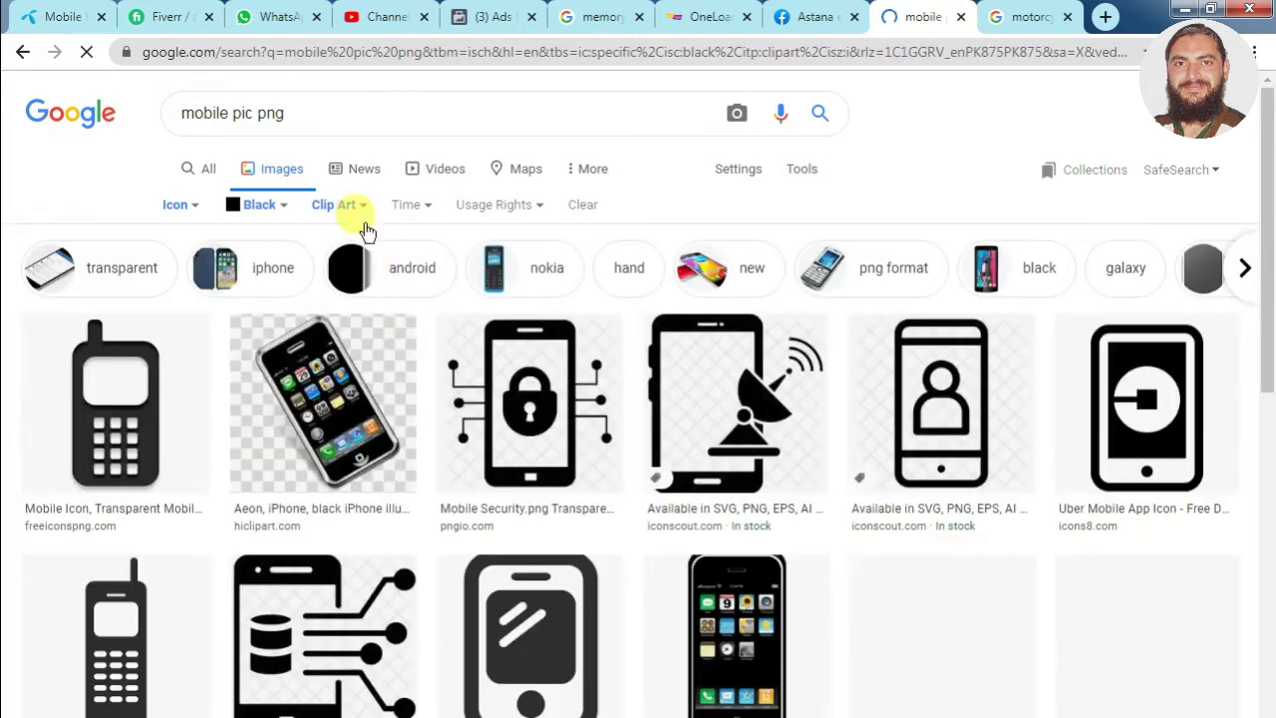
left_click(356, 206)
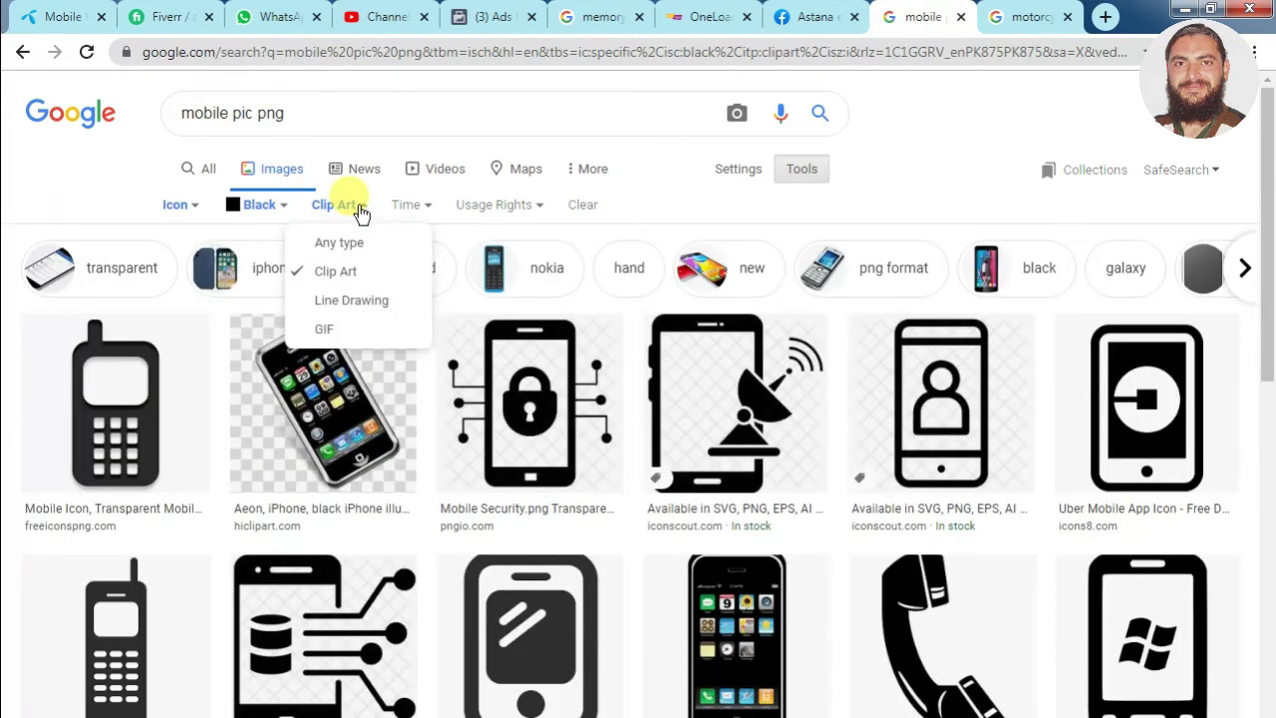
left_click(365, 301)
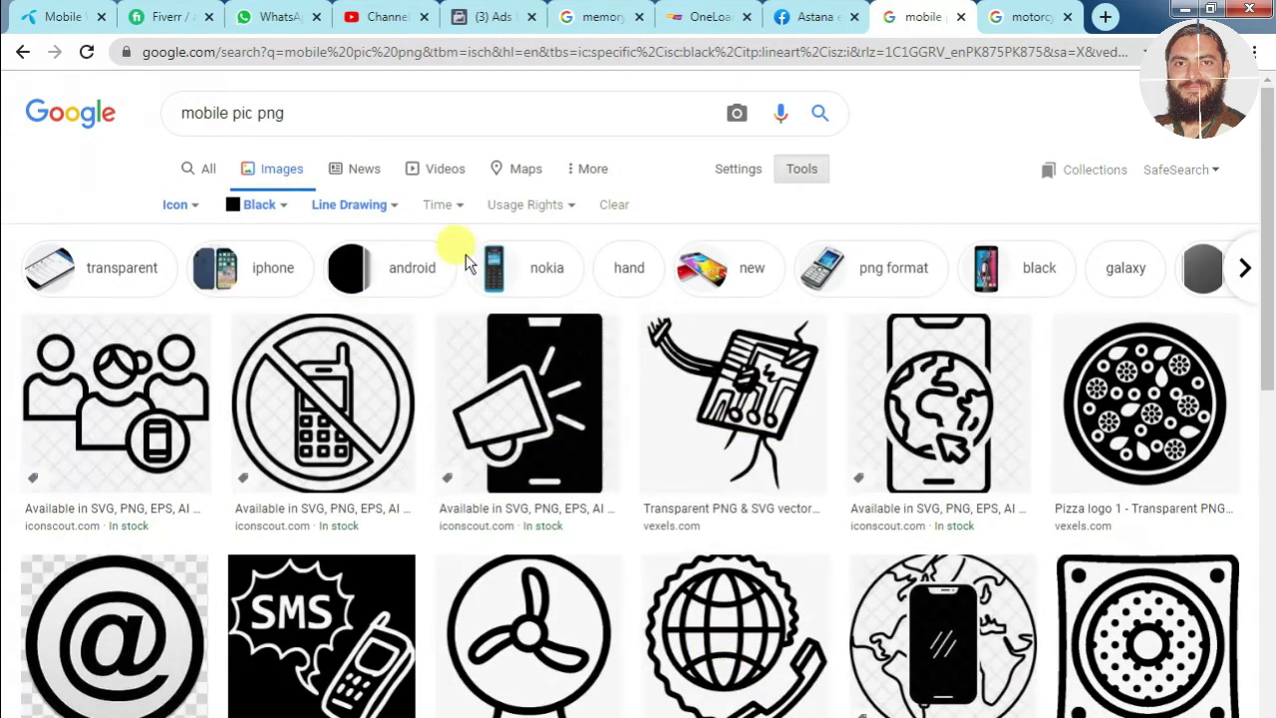
Step: Review the available Time and Usage Rights filter options without changing either
left_click(452, 211)
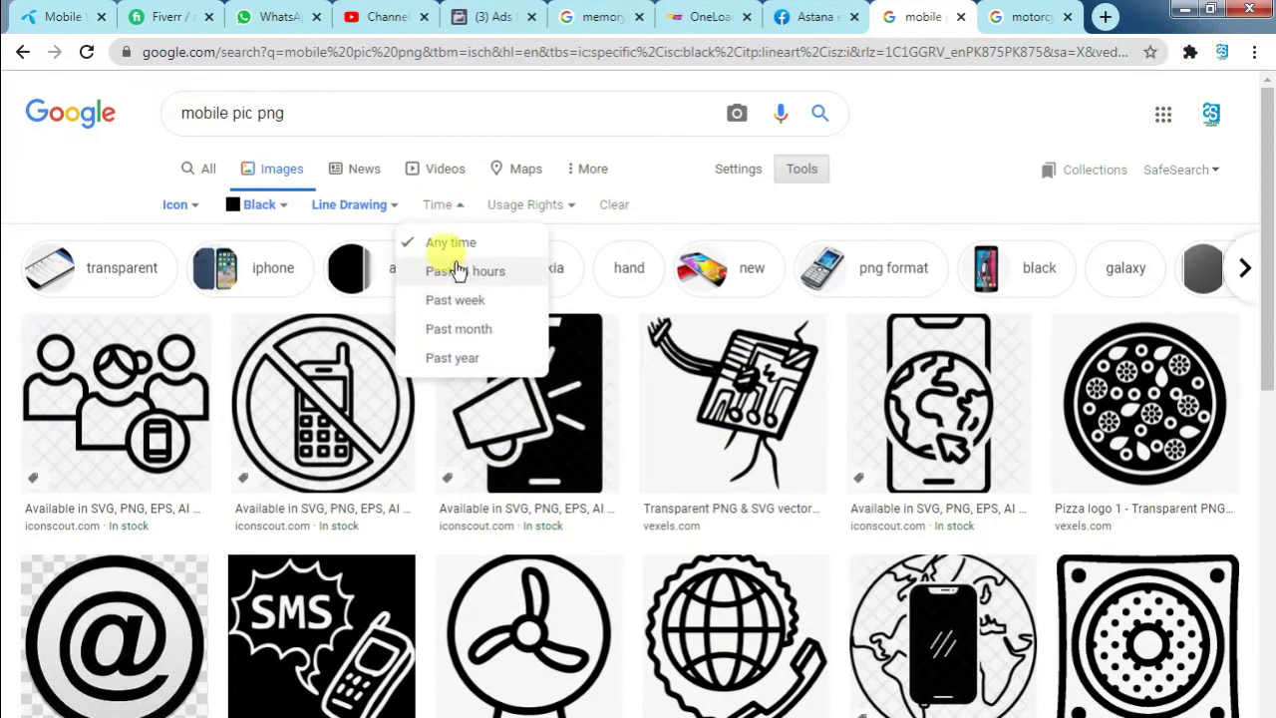
left_click(568, 207)
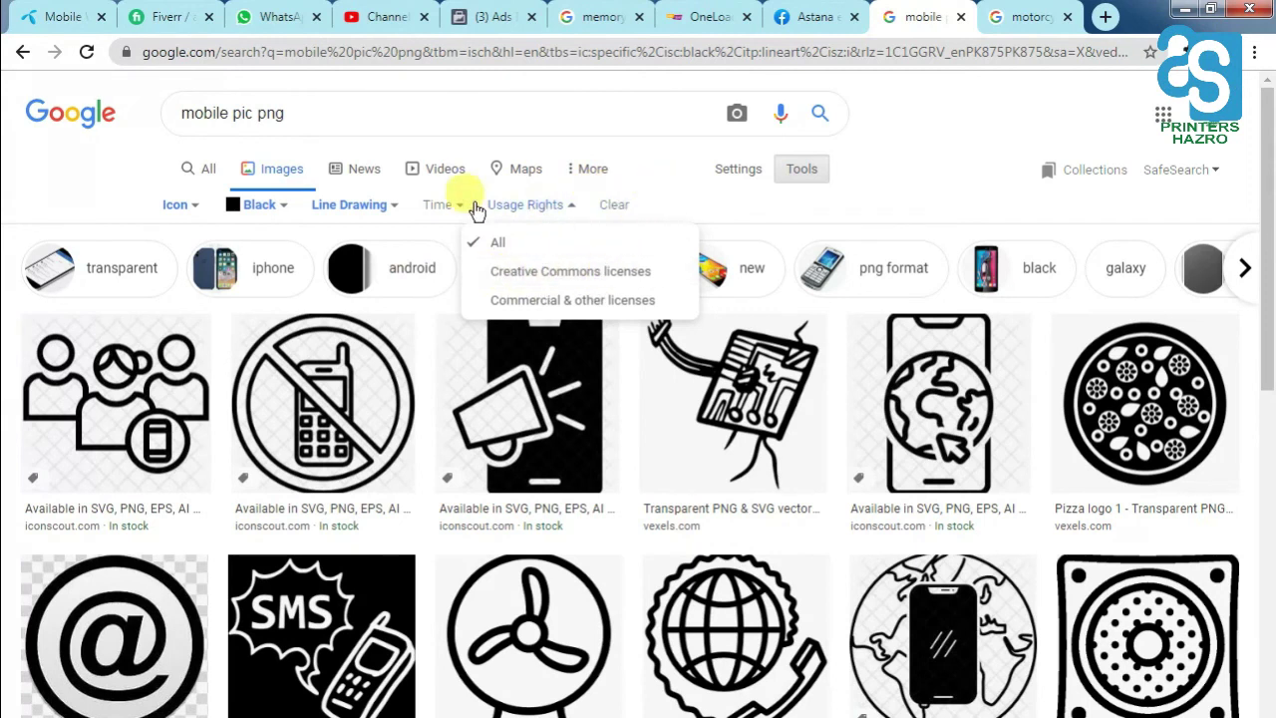
left_click(636, 180)
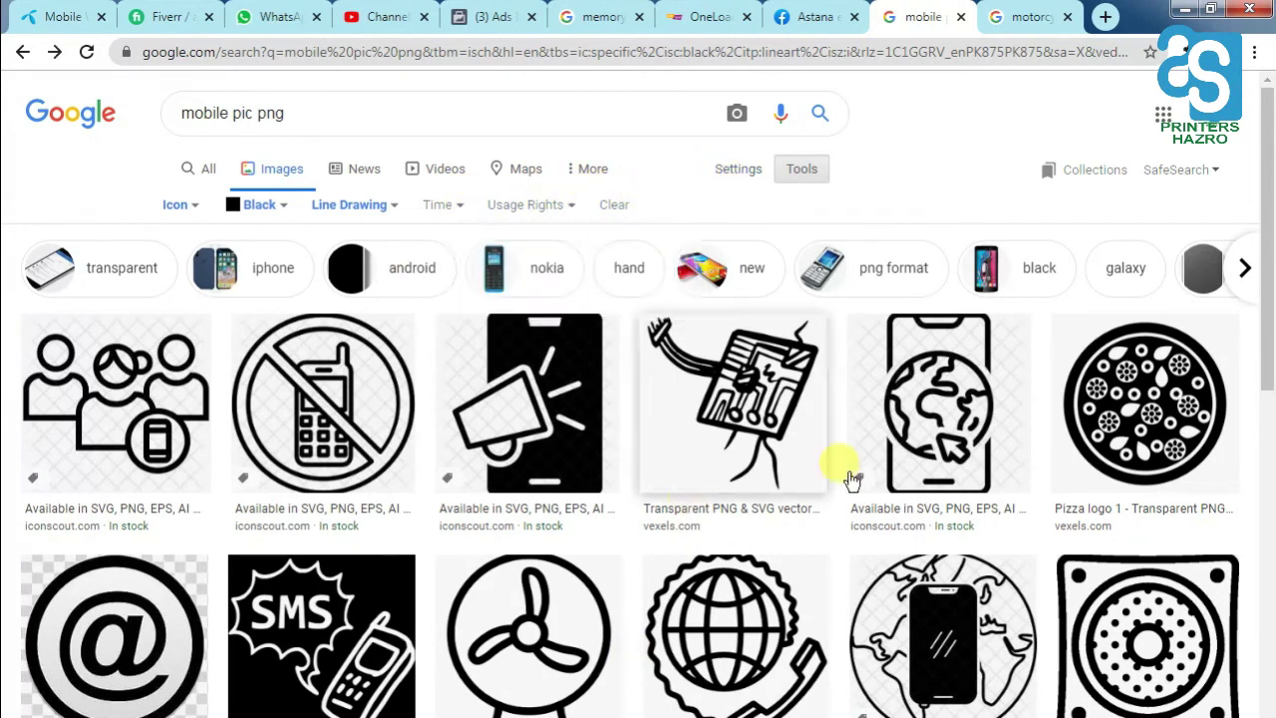